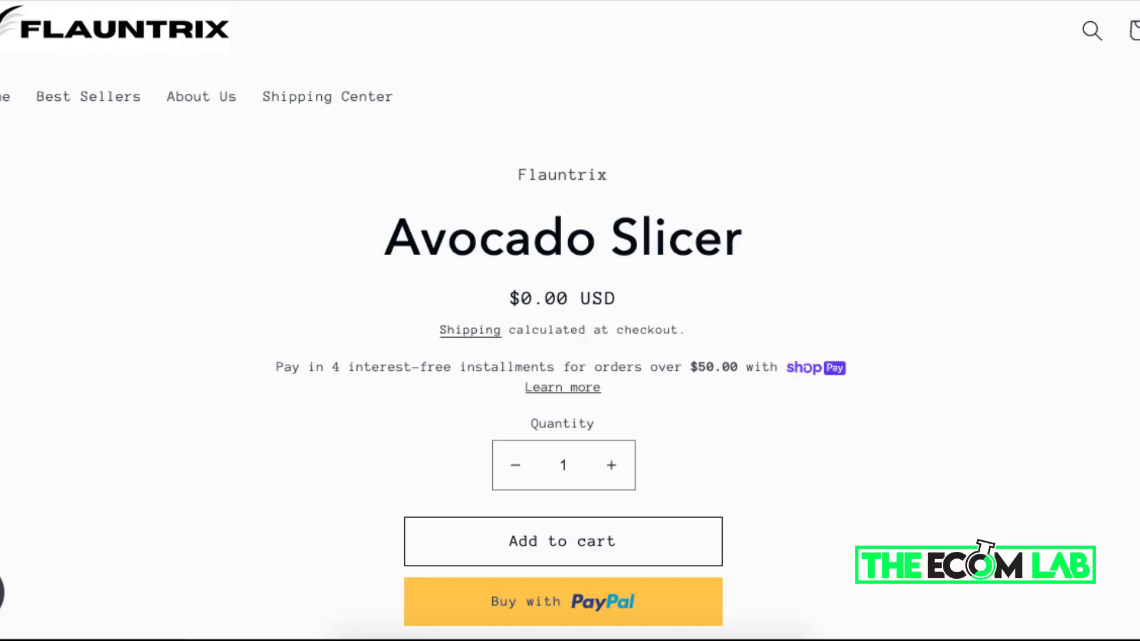
Step: Scroll the Avocado Slicer storefront page down to the 'You may also like' section
{"action": "scroll", "coordinate": [386, 337], "scroll_direction": "down", "scroll_amount": 3}
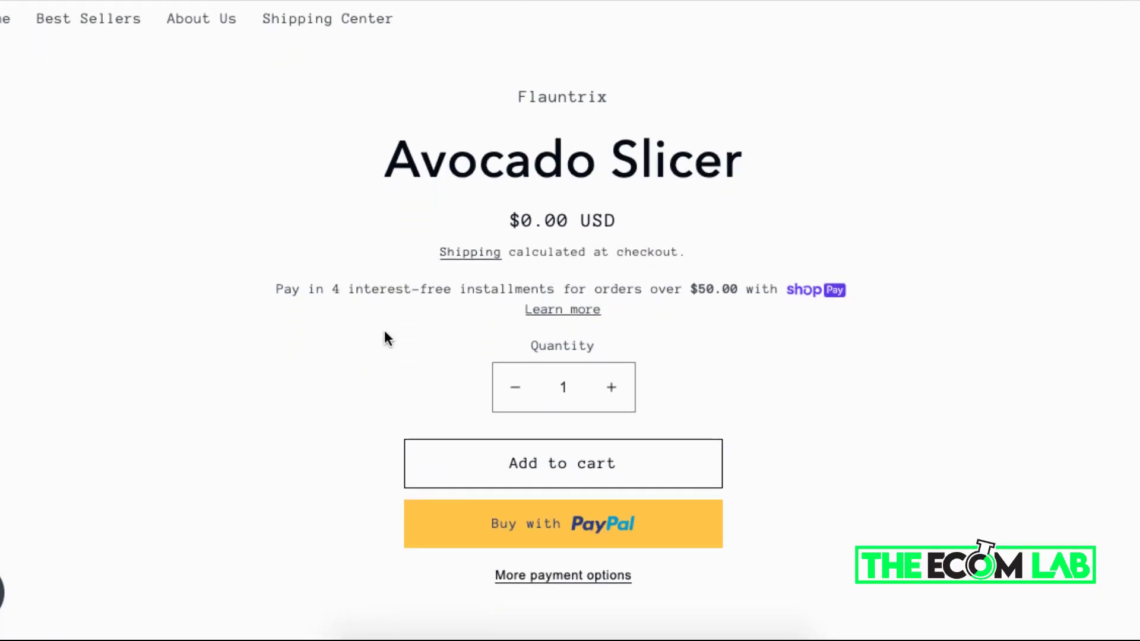
{"action": "scroll", "coordinate": [383, 330], "scroll_direction": "up", "scroll_amount": 1}
{"action": "scroll", "coordinate": [381, 314], "scroll_direction": "up", "scroll_amount": 2}
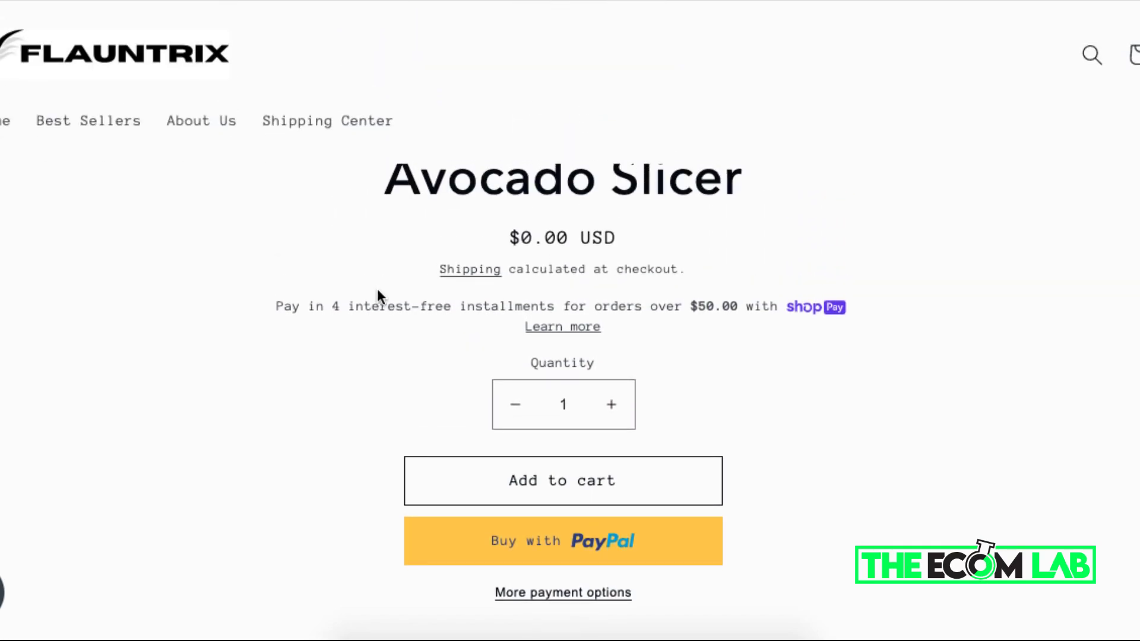
{"action": "scroll", "coordinate": [730, 254], "scroll_direction": "down", "scroll_amount": 1}
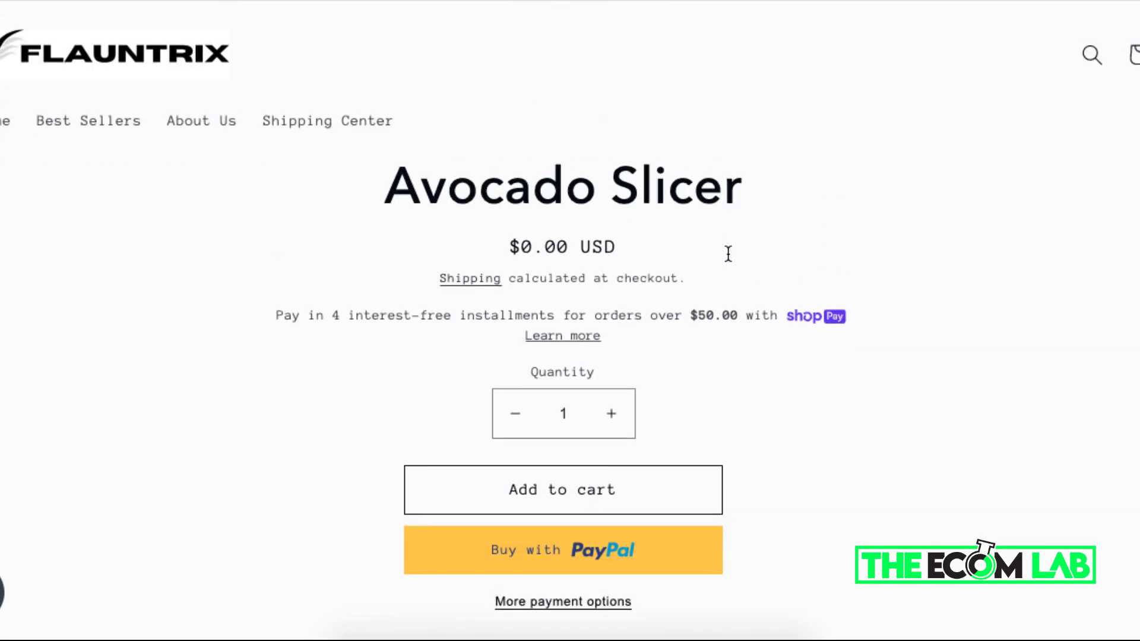
{"action": "scroll", "coordinate": [728, 254], "scroll_direction": "down", "scroll_amount": 3}
{"action": "scroll", "coordinate": [727, 256], "scroll_direction": "down", "scroll_amount": 3}
{"action": "scroll", "coordinate": [725, 259], "scroll_direction": "down", "scroll_amount": 5}
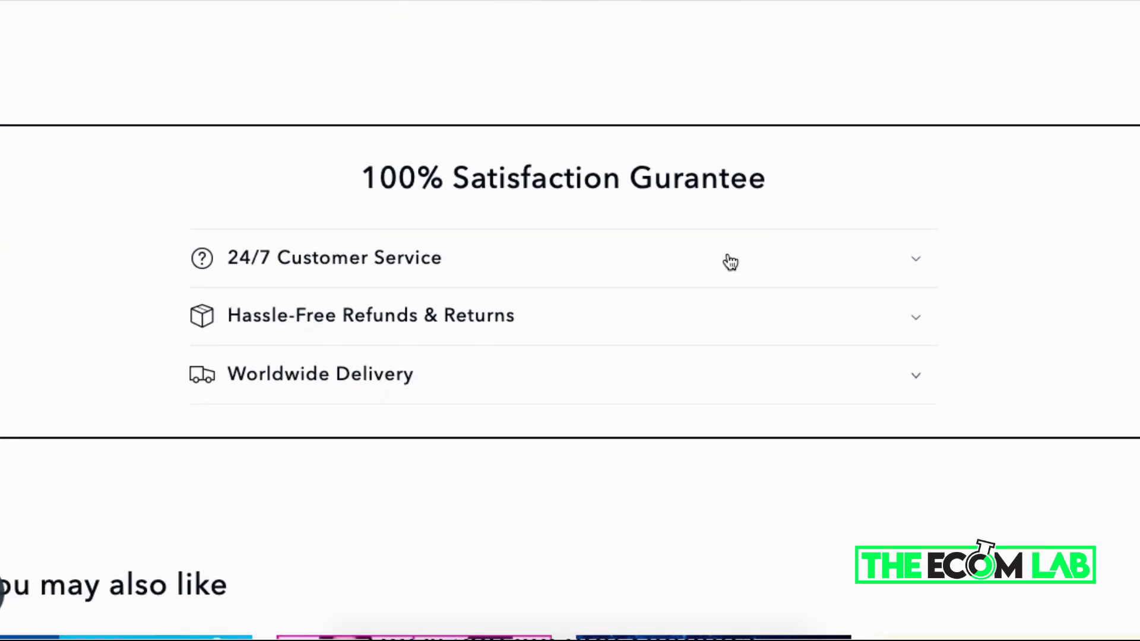
{"action": "scroll", "coordinate": [730, 261], "scroll_direction": "down", "scroll_amount": 2}
{"action": "scroll", "coordinate": [730, 261], "scroll_direction": "down", "scroll_amount": 3}
{"action": "scroll", "coordinate": [730, 261], "scroll_direction": "down", "scroll_amount": 2}
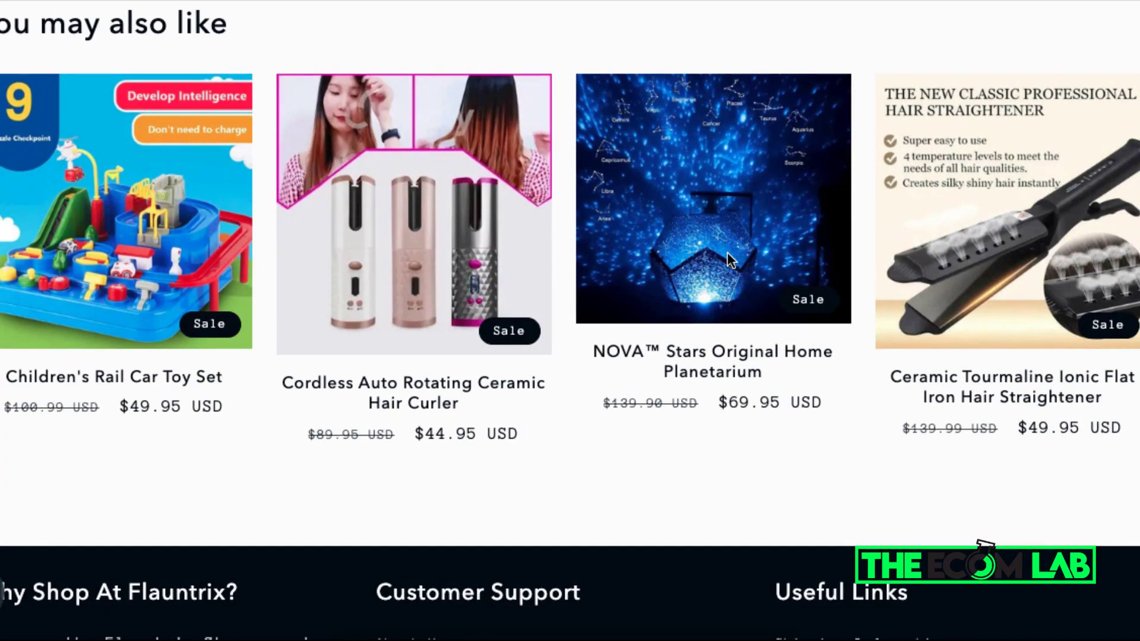
{"action": "scroll", "coordinate": [730, 261], "scroll_direction": "up", "scroll_amount": 5}
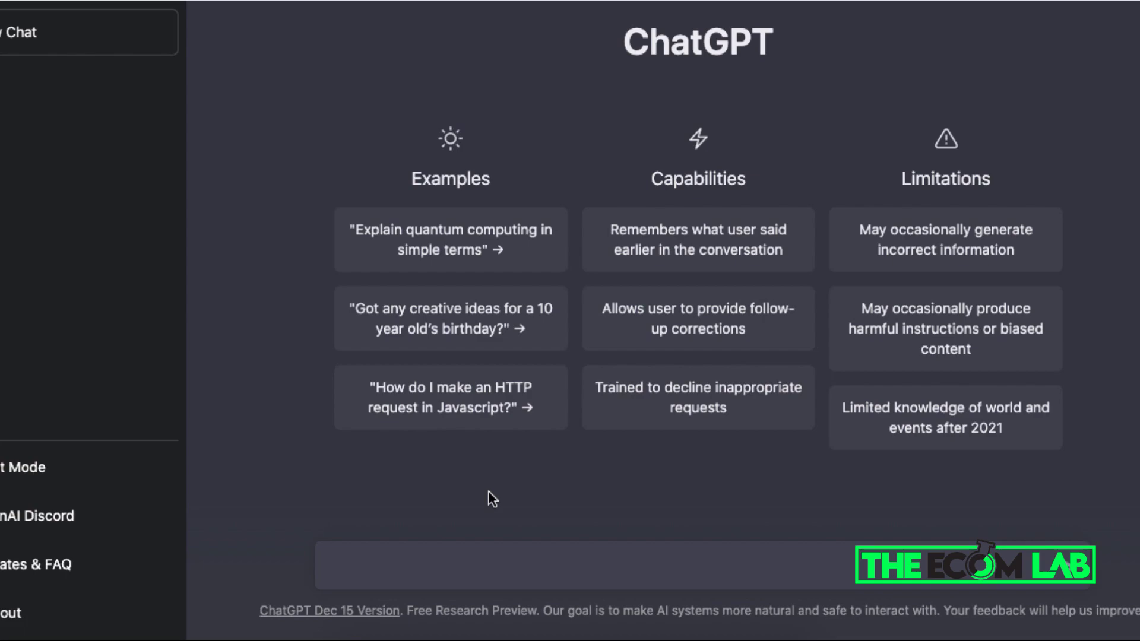
Step: Ask ChatGPT: 'Create a product description for the avocado slicer'
{"action": "left_click", "coordinate": [461, 563]}
{"action": "type", "text": "Create a pr"}
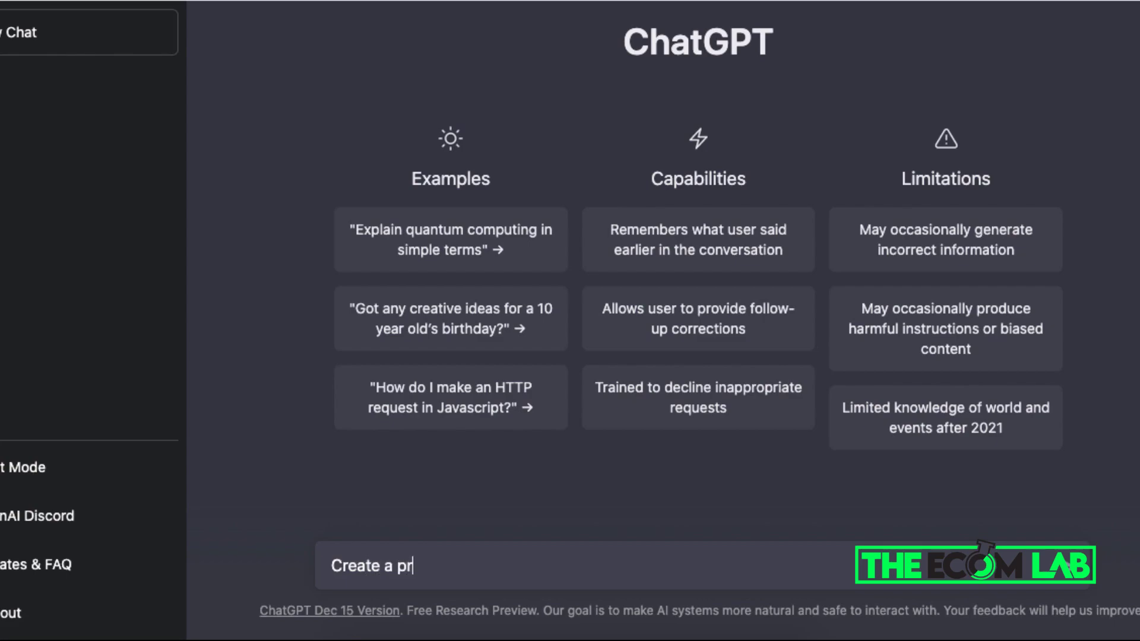
{"action": "type", "text": "oduct descript"}
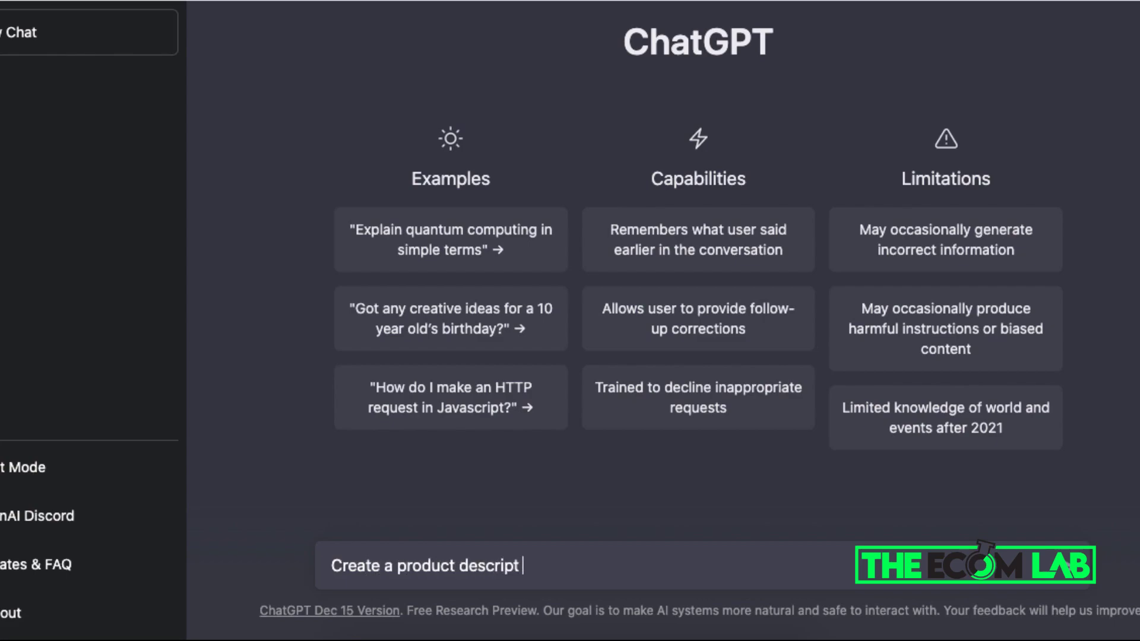
{"action": "type", "text": " fo"}
{"action": "key", "text": "BackSpace"}
{"action": "key", "text": "BackSpace"}
{"action": "key", "text": "BackSpace"}
{"action": "type", "text": "o"}
{"action": "type", "text": "n t for th"}
{"action": "type", "text": "e avocado slicer"}
{"action": "key", "text": "Return"}
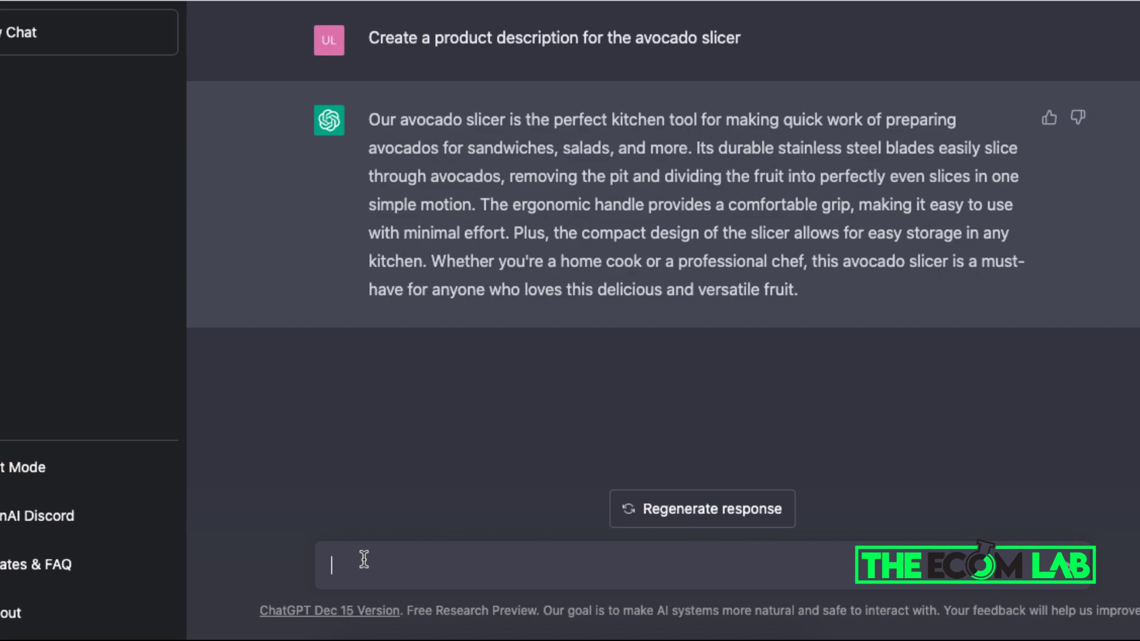
Step: Ask ChatGPT for the 'Top benefits of using the avocado slicer'
{"action": "type", "text": "To"}
{"action": "type", "text": "p ben"}
{"action": "type", "text": "efits of the"}
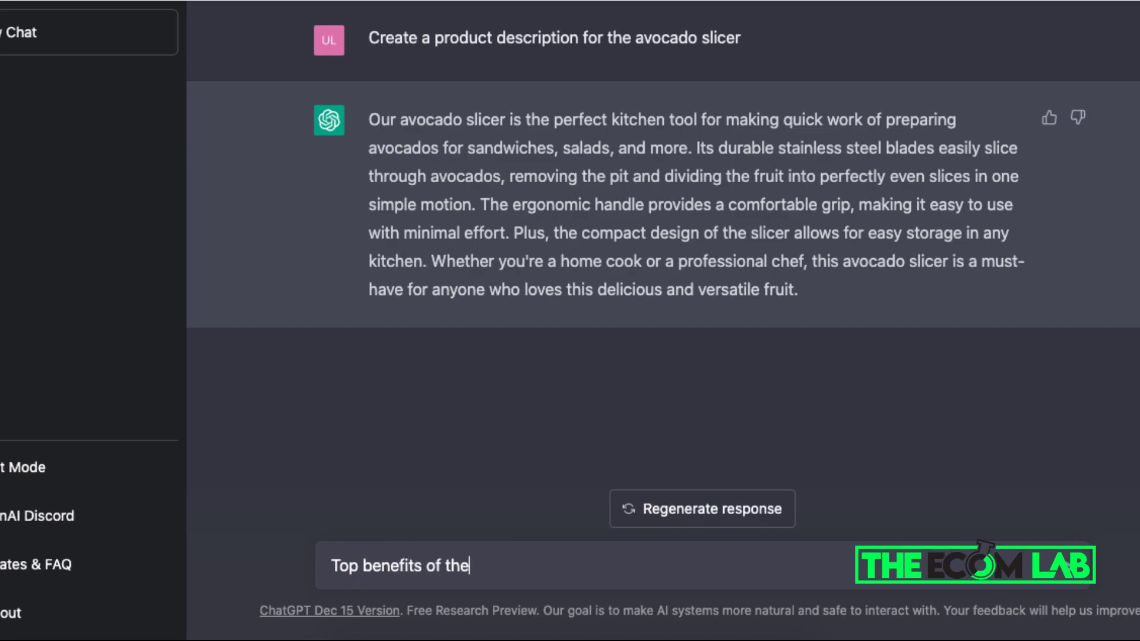
{"action": "type", "text": " us"}
{"action": "key", "text": "BackSpace"}
{"action": "type", "text": "using "}
{"action": "type", "text": "the avo"}
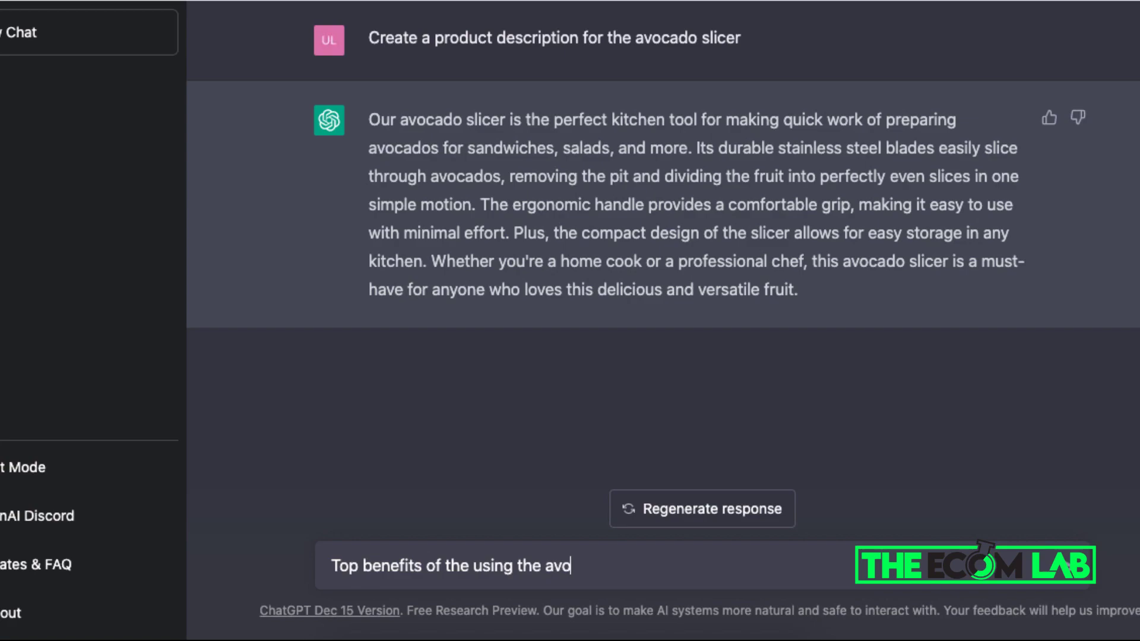
{"action": "type", "text": "cado slicer"}
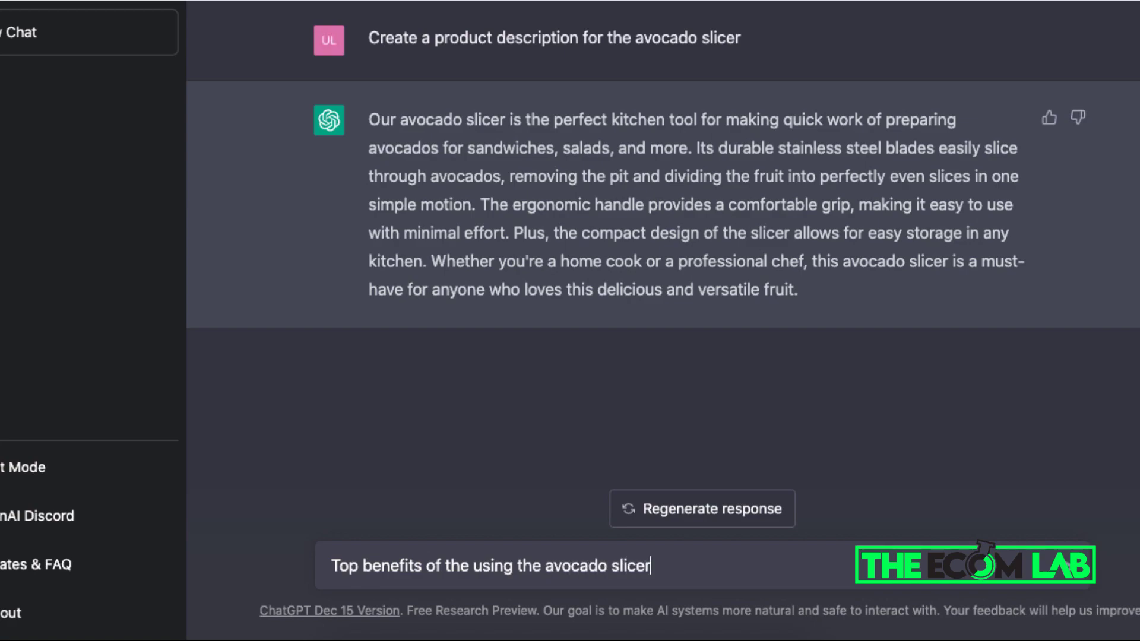
{"action": "key", "text": "Return"}
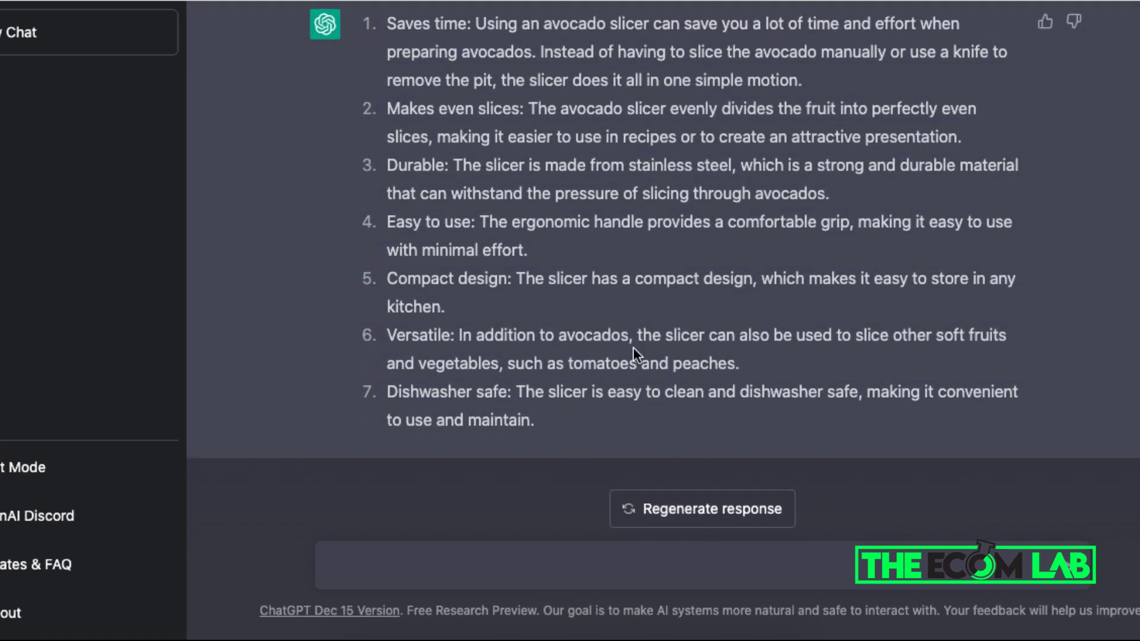
Step: Regenerate the benefits answer and select the product description paragraph
{"action": "scroll", "coordinate": [624, 312], "scroll_direction": "up", "scroll_amount": 1}
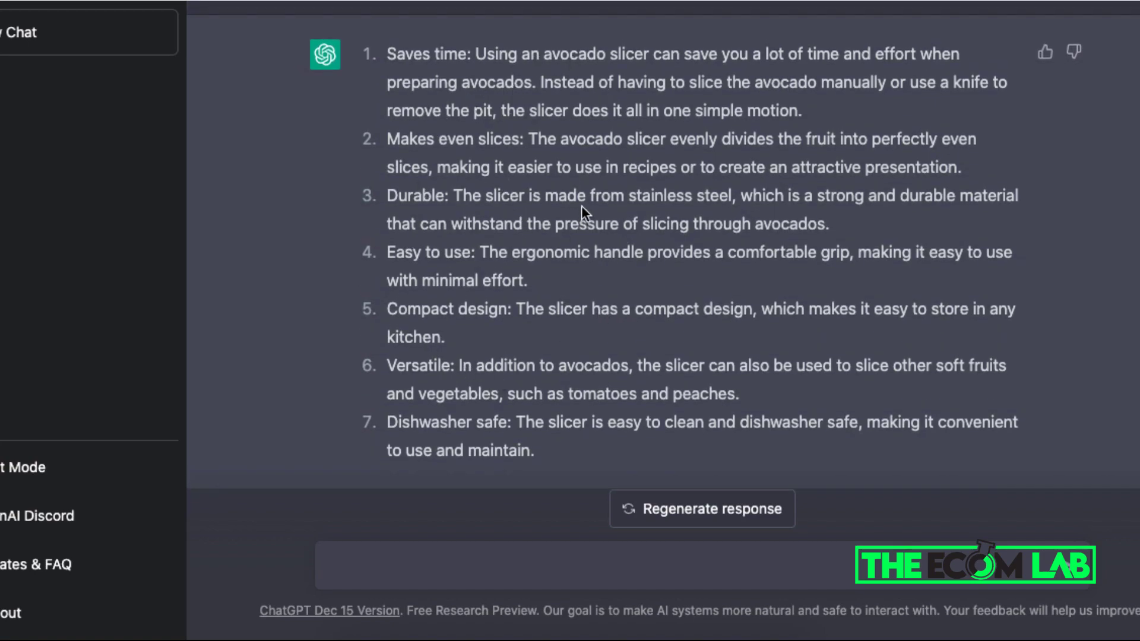
{"action": "scroll", "coordinate": [571, 391], "scroll_direction": "down", "scroll_amount": 1}
{"action": "scroll", "coordinate": [571, 392], "scroll_direction": "up", "scroll_amount": 1}
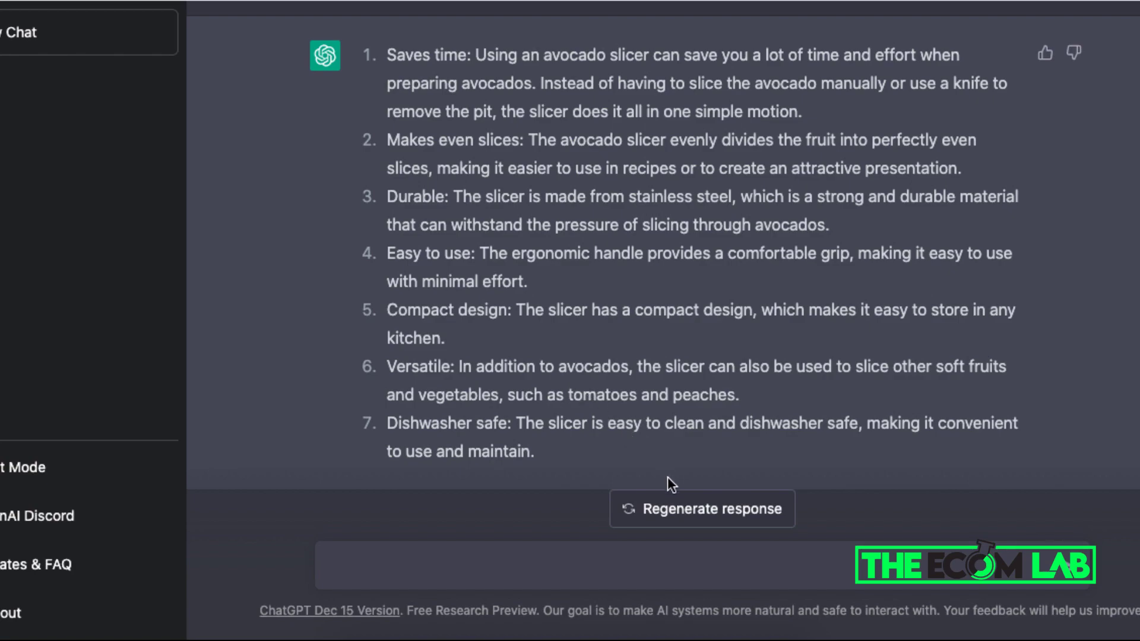
{"action": "left_click", "coordinate": [693, 508]}
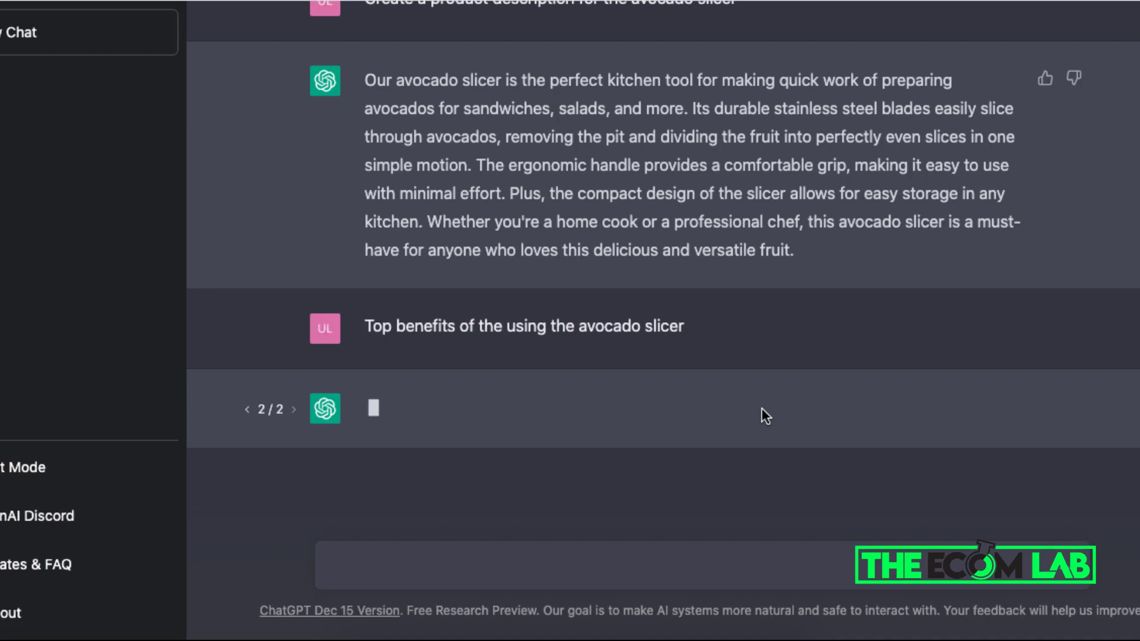
{"action": "scroll", "coordinate": [517, 163], "scroll_direction": "up", "scroll_amount": 1}
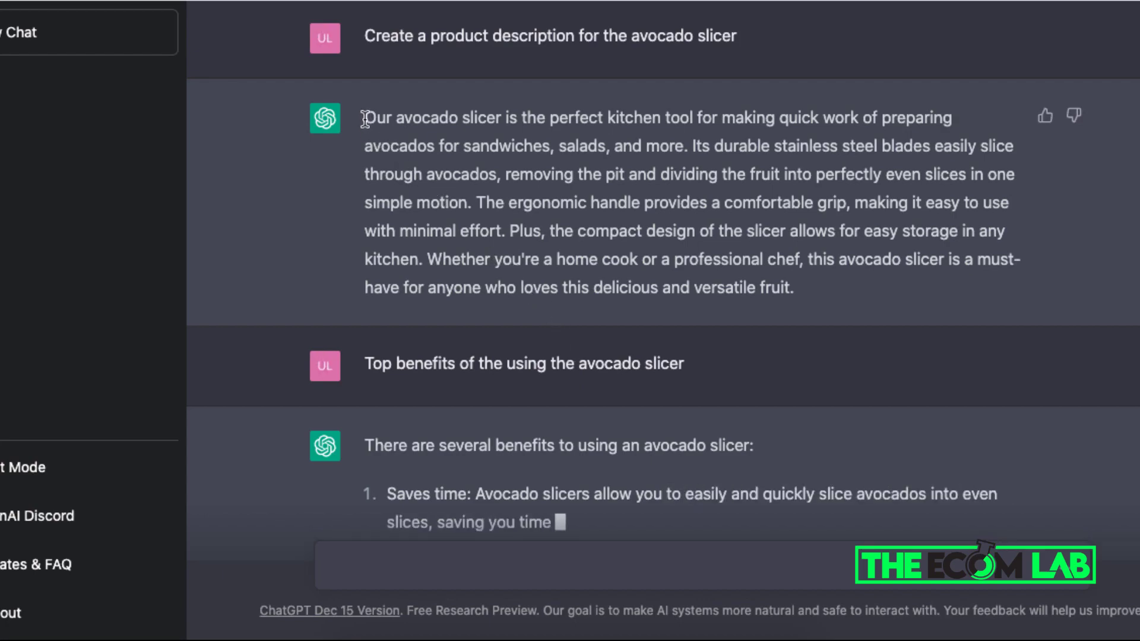
{"action": "mouse_move", "coordinate": [364, 119]}
{"action": "left_mouse_down"}
{"action": "mouse_move", "coordinate": [808, 260]}
{"action": "mouse_move", "coordinate": [806, 292]}
{"action": "left_mouse_up"}
{"action": "key", "text": "ctrl+c"}
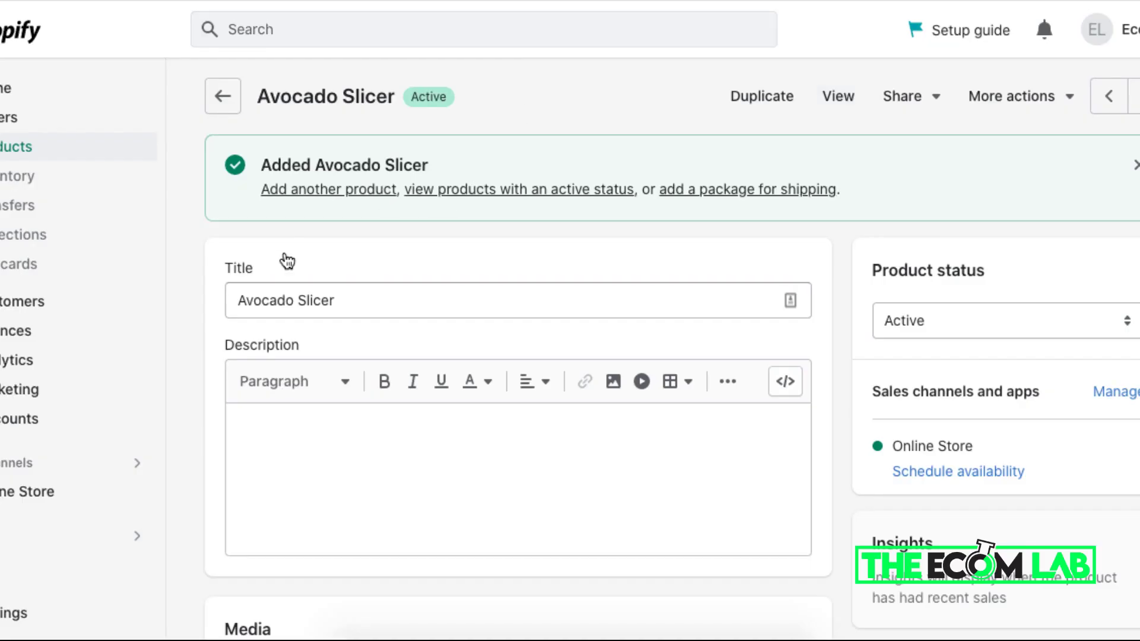
Step: Paste the ChatGPT text into Description, breaking paragraphs at 'Its durable' and 'Plus,'
{"action": "scroll", "coordinate": [434, 310], "scroll_direction": "down", "scroll_amount": 2}
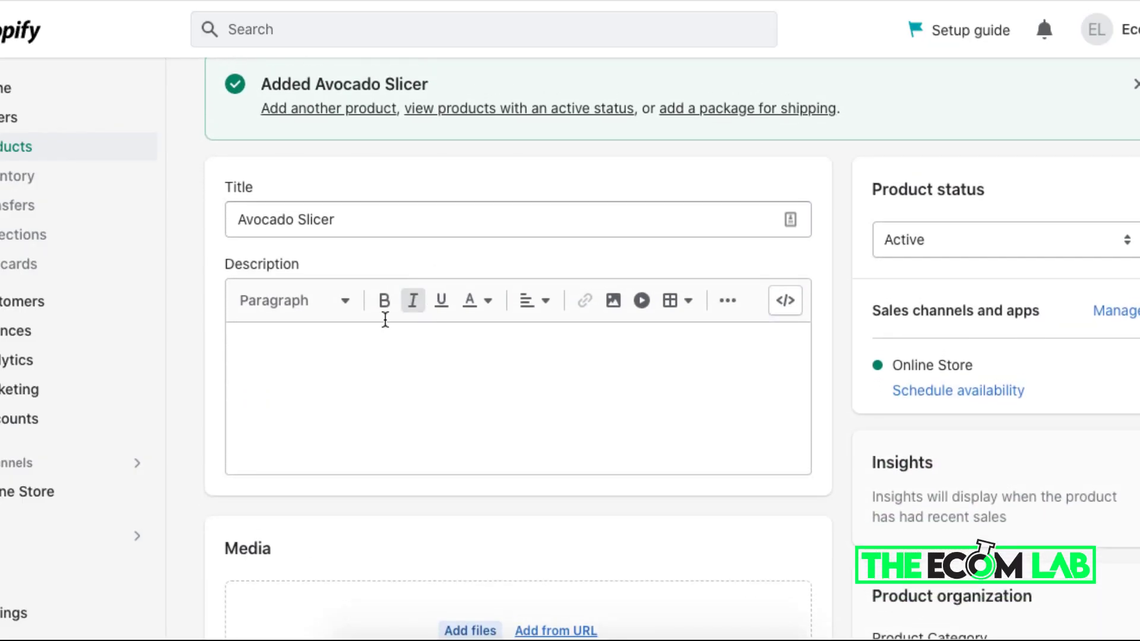
{"action": "left_click", "coordinate": [317, 341]}
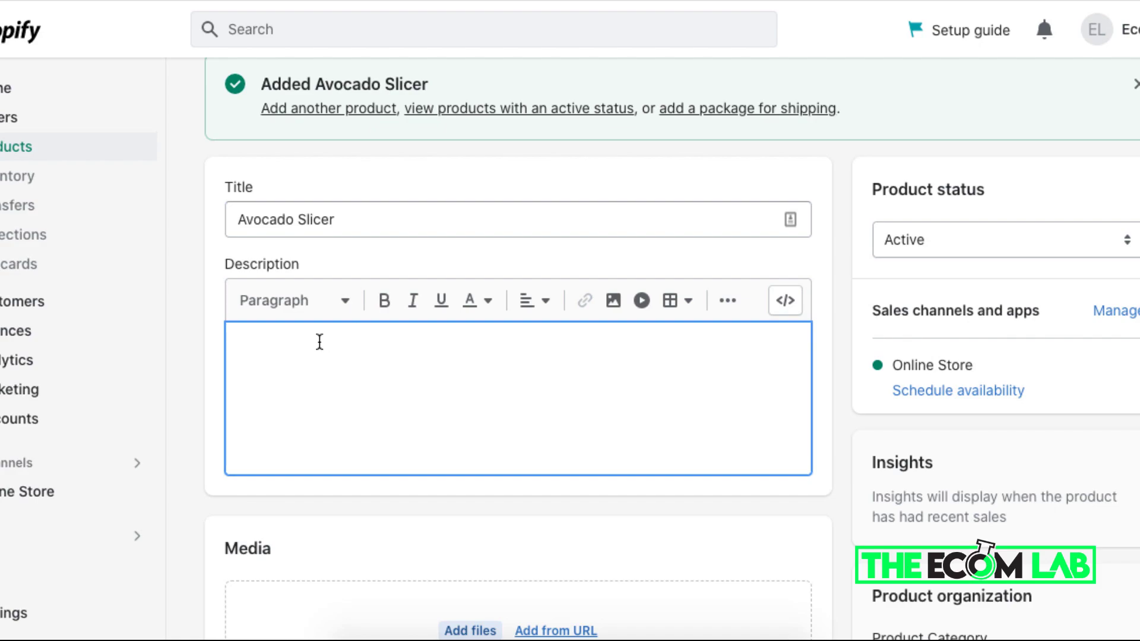
{"action": "key", "text": "ctrl+v"}
{"action": "left_click", "coordinate": [206, 332]}
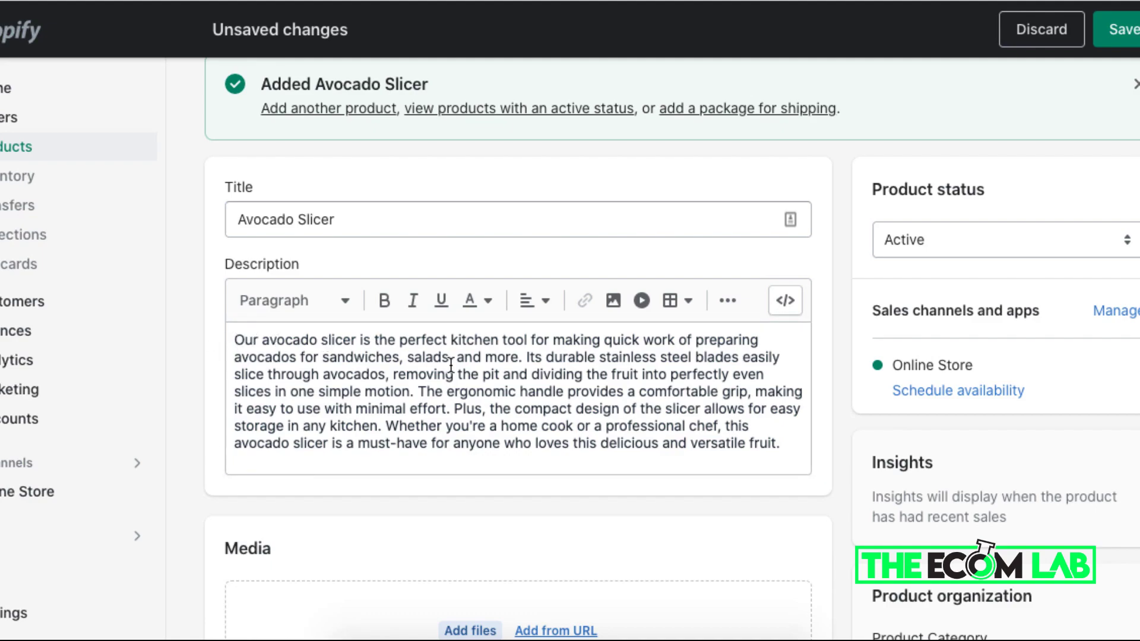
{"action": "left_click", "coordinate": [525, 357]}
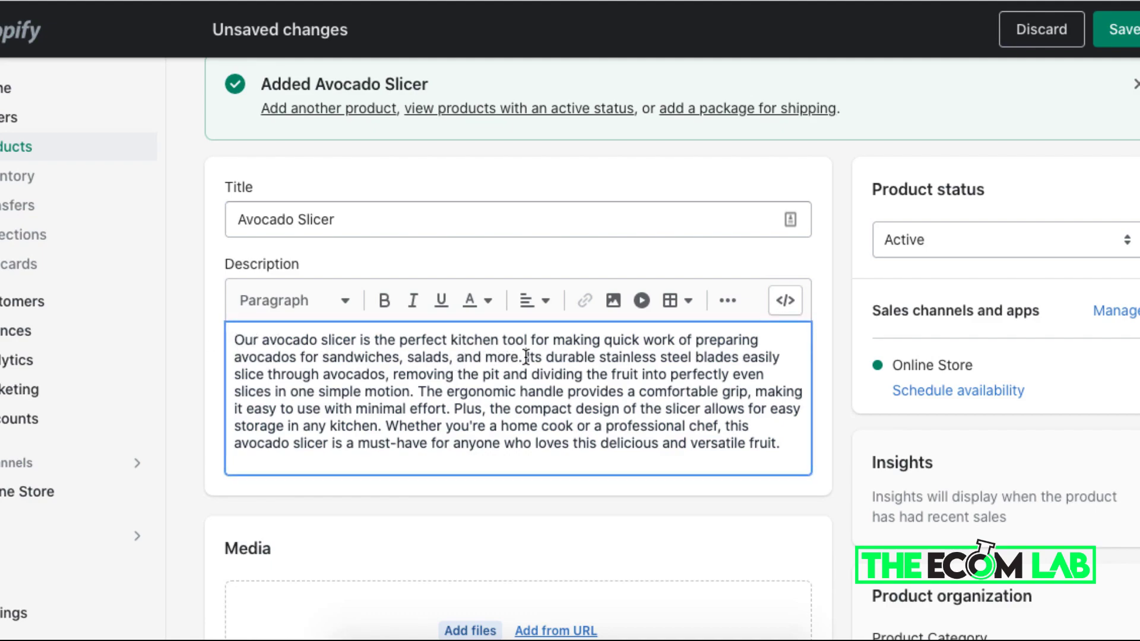
{"action": "key", "text": "Return"}
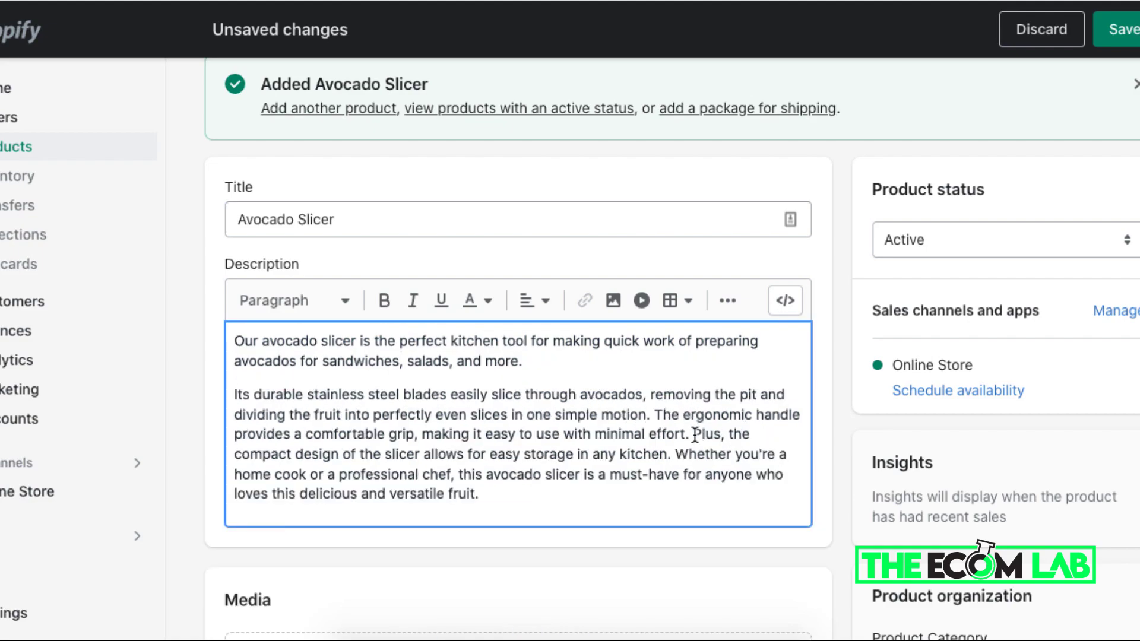
{"action": "key", "text": "Return"}
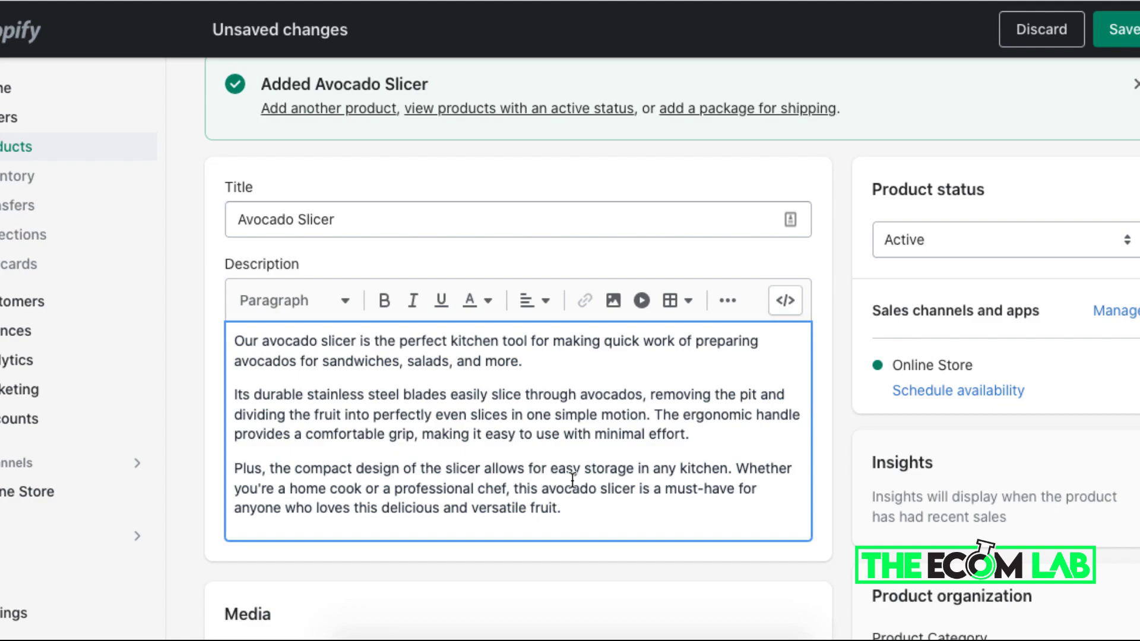
Step: Upload the eight slicer photos, through slicer8.jpeg, to the product's media
{"action": "left_click", "coordinate": [204, 442]}
{"action": "scroll", "coordinate": [205, 444], "scroll_direction": "down", "scroll_amount": 4}
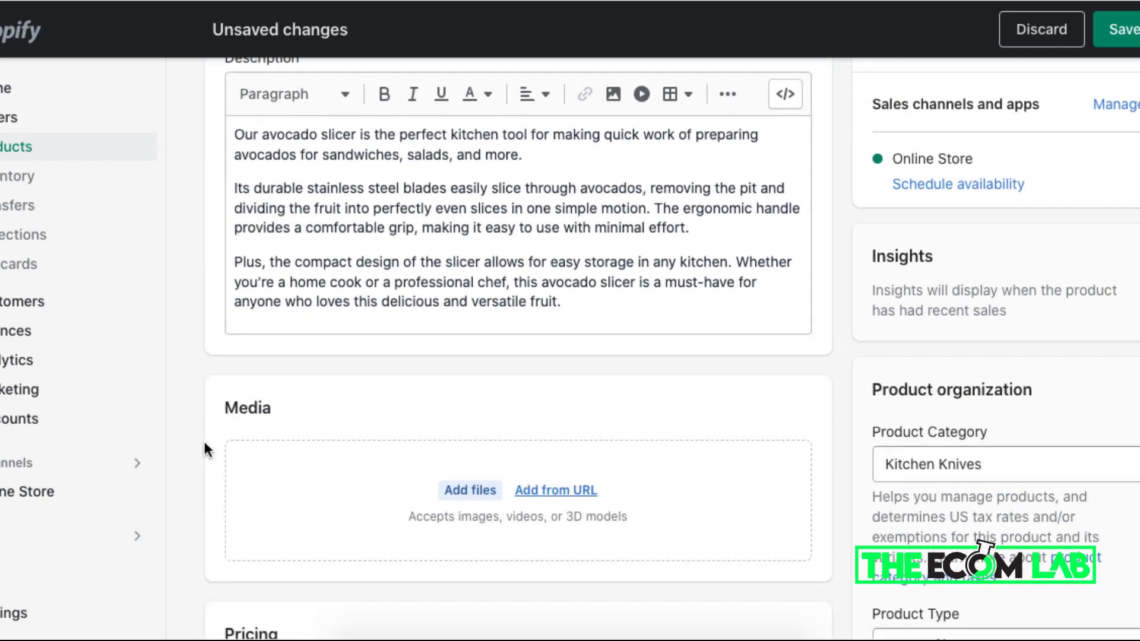
{"action": "scroll", "coordinate": [204, 442], "scroll_direction": "down", "scroll_amount": 3}
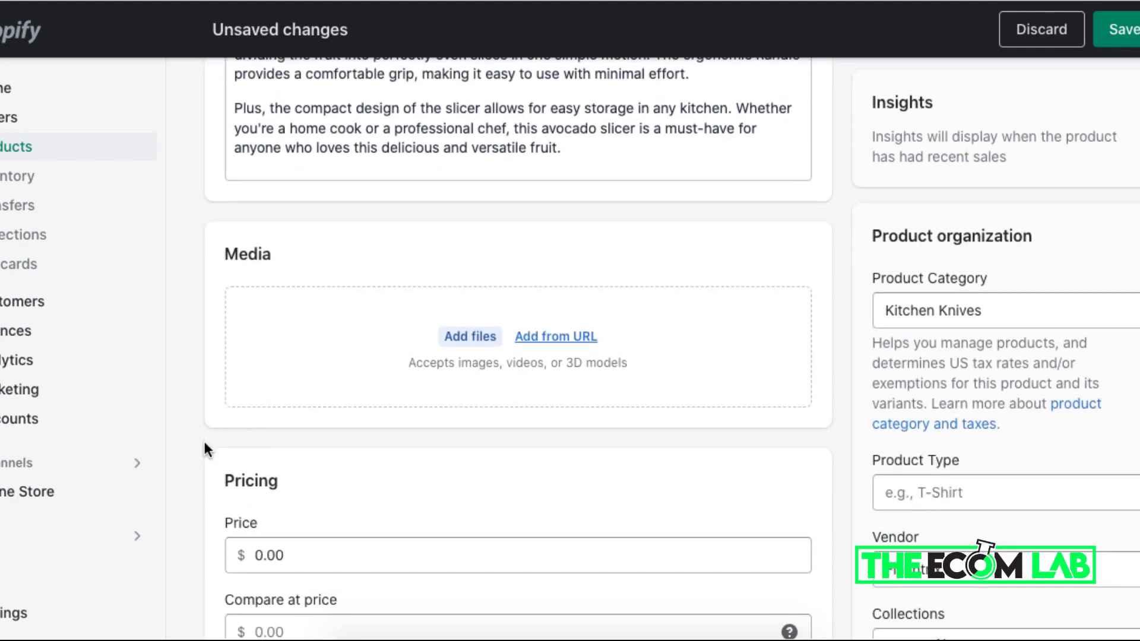
{"action": "left_click", "coordinate": [476, 337]}
{"action": "left_click_drag", "start_coordinate": [386, 154], "coordinate": [393, 141]}
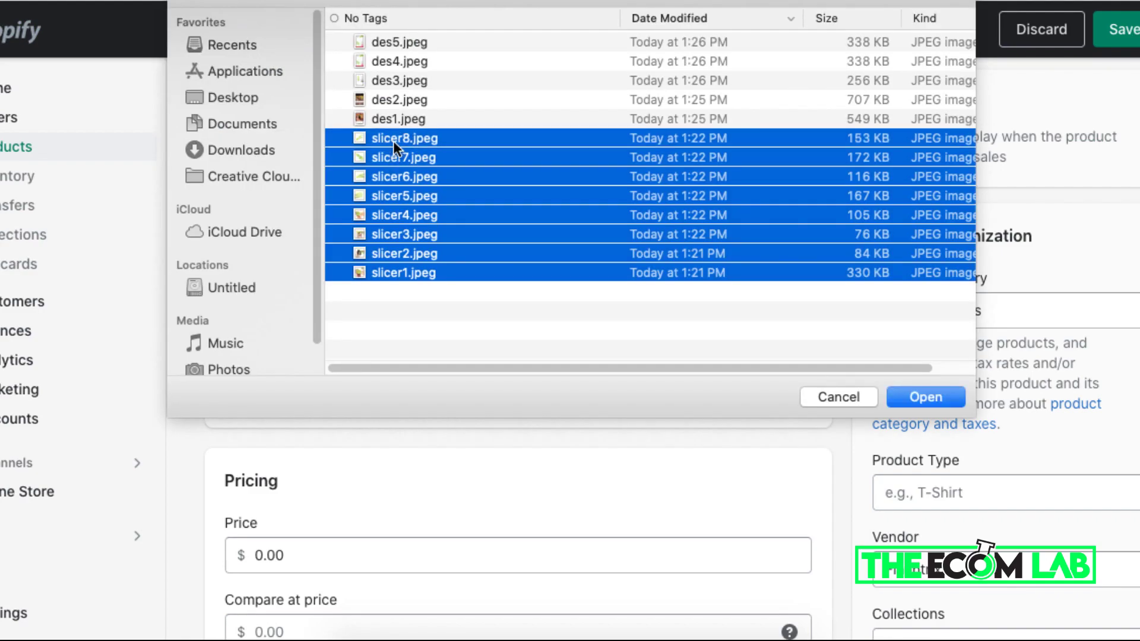
{"action": "left_click", "coordinate": [922, 392]}
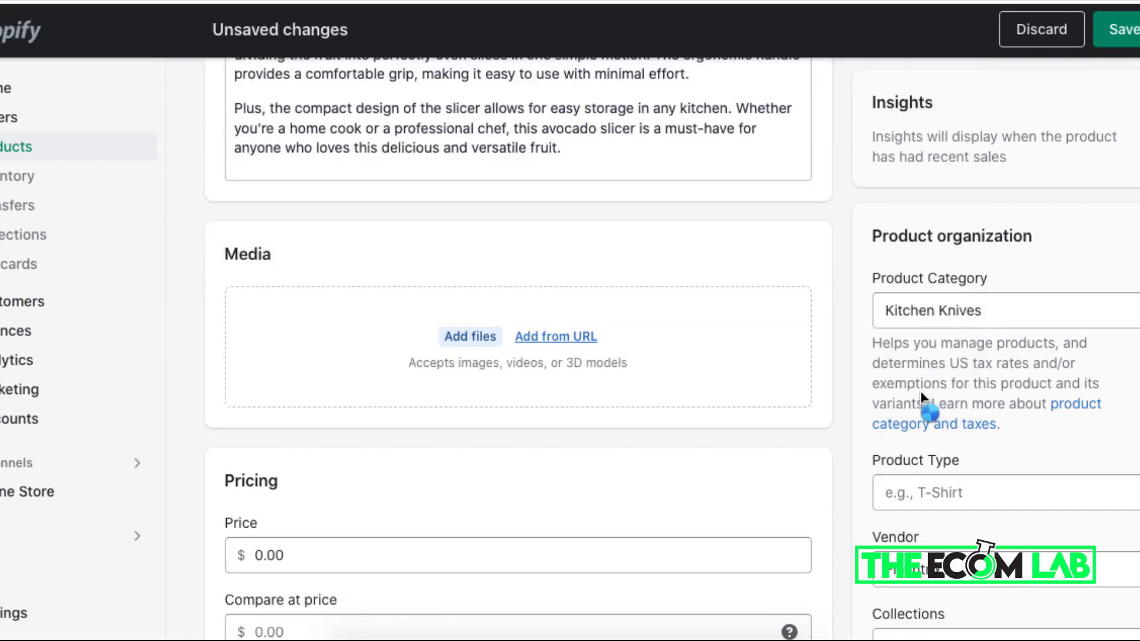
{"action": "scroll", "coordinate": [582, 366], "scroll_direction": "down", "scroll_amount": 2}
{"action": "scroll", "coordinate": [582, 366], "scroll_direction": "down", "scroll_amount": 1}
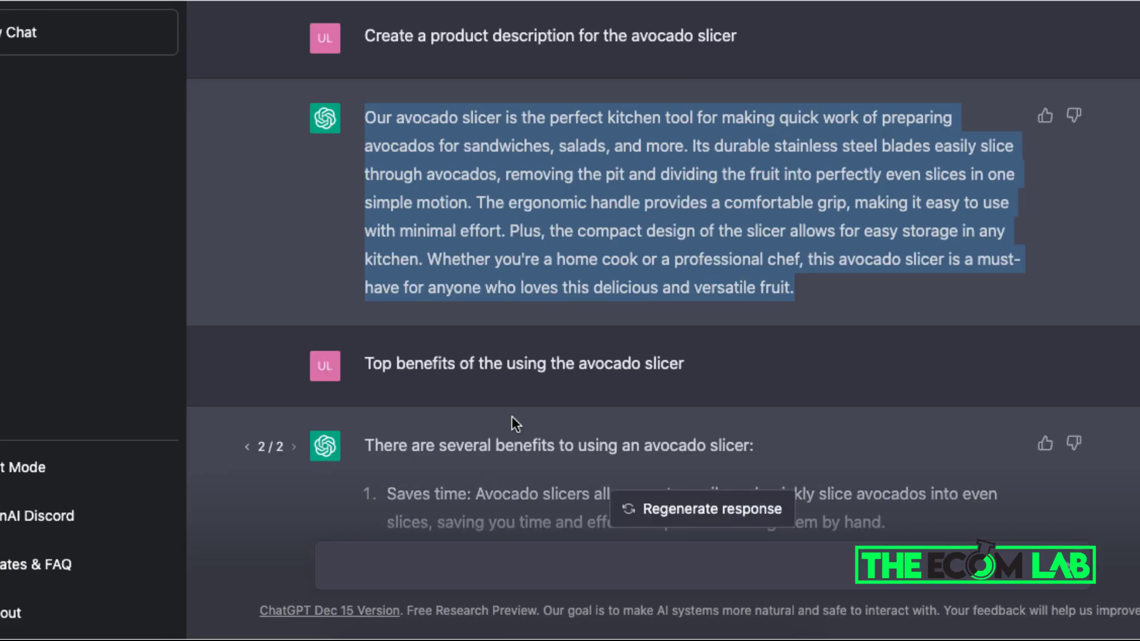
{"action": "scroll", "coordinate": [511, 415], "scroll_direction": "down", "scroll_amount": 5}
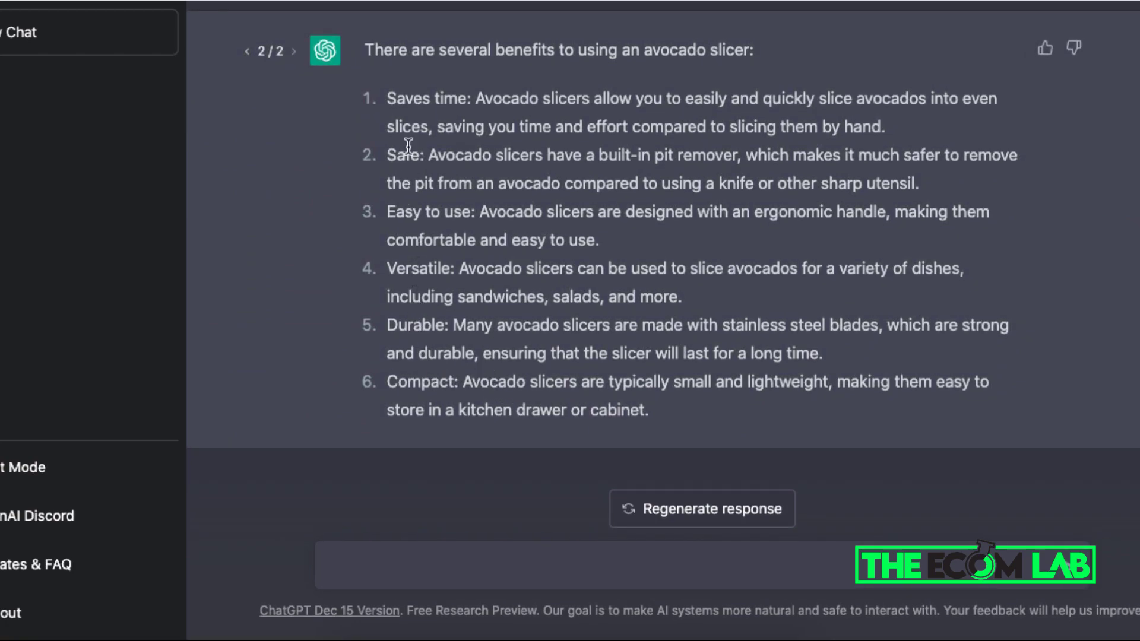
Step: Compare the six-item and seven-item benefit answers, ending on the seven-item one
{"action": "left_click", "coordinate": [247, 52]}
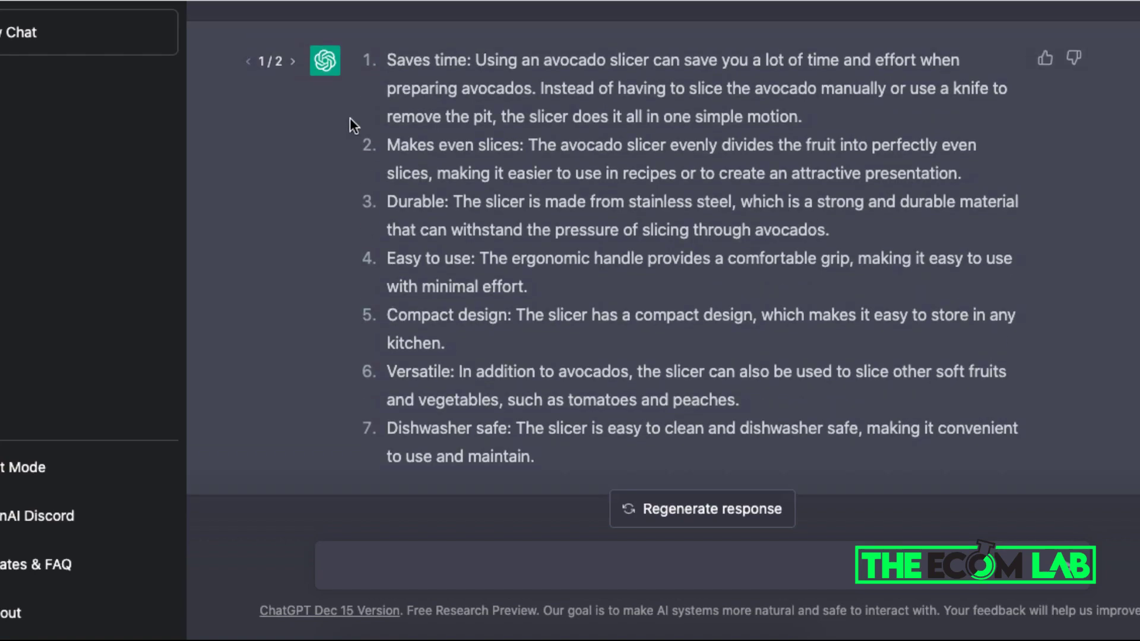
{"action": "left_click", "coordinate": [292, 64]}
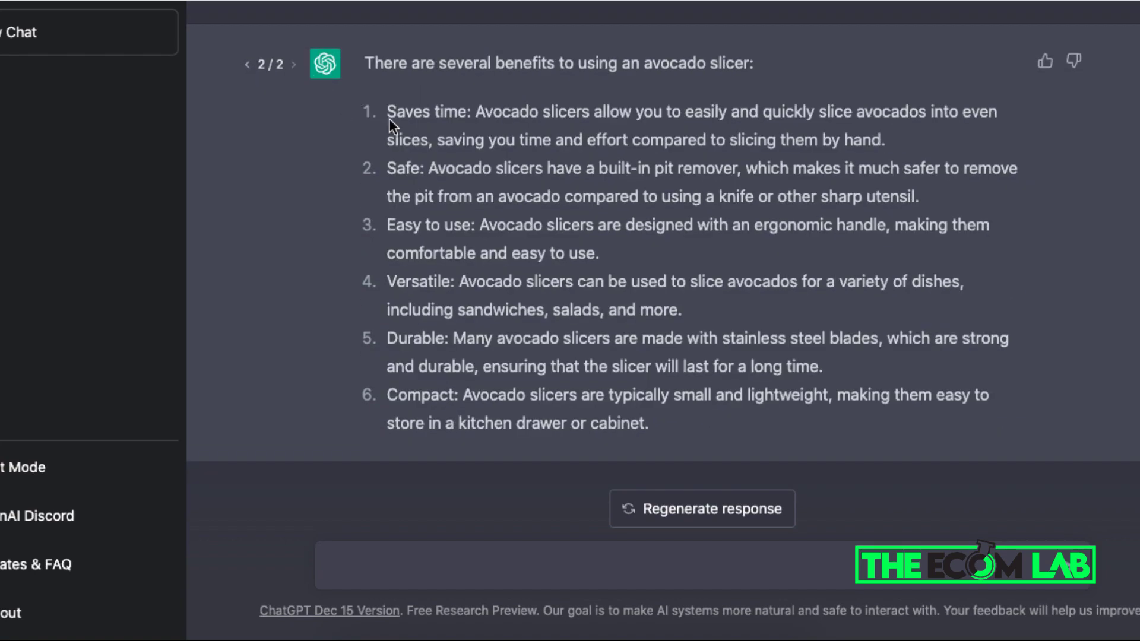
{"action": "left_click", "coordinate": [249, 64]}
{"action": "mouse_move", "coordinate": [475, 63]}
{"action": "left_mouse_down"}
{"action": "mouse_move", "coordinate": [668, 143]}
{"action": "mouse_move", "coordinate": [721, 145]}
{"action": "left_mouse_up"}
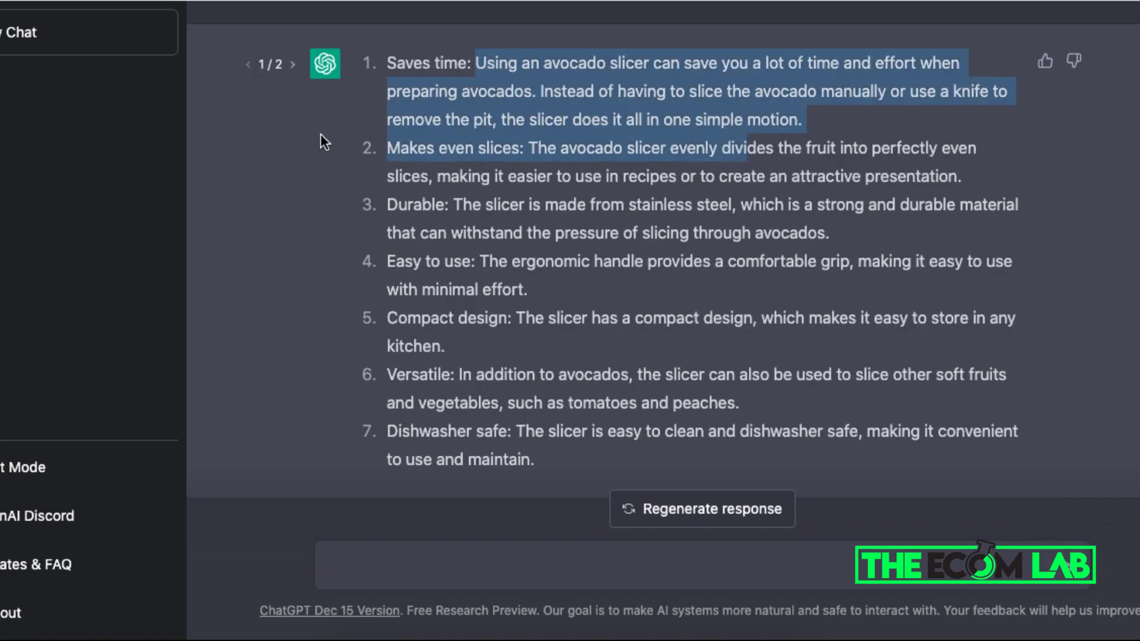
{"action": "left_click", "coordinate": [292, 64]}
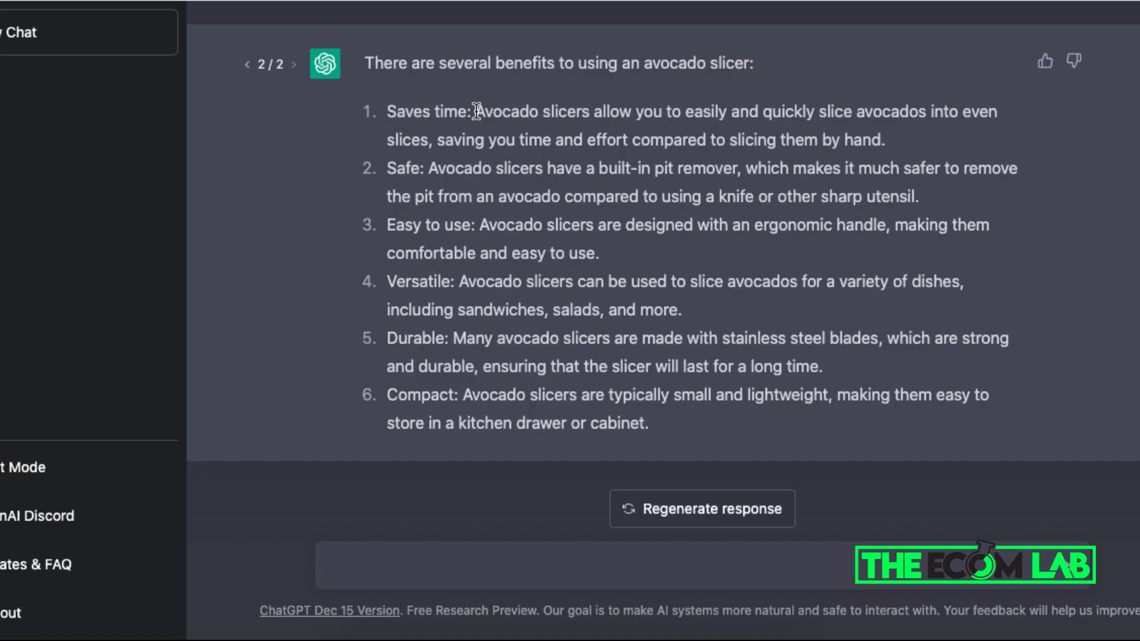
{"action": "mouse_move", "coordinate": [476, 111]}
{"action": "left_mouse_down"}
{"action": "mouse_move", "coordinate": [827, 120]}
{"action": "mouse_move", "coordinate": [924, 201]}
{"action": "mouse_move", "coordinate": [910, 148]}
{"action": "left_mouse_up"}
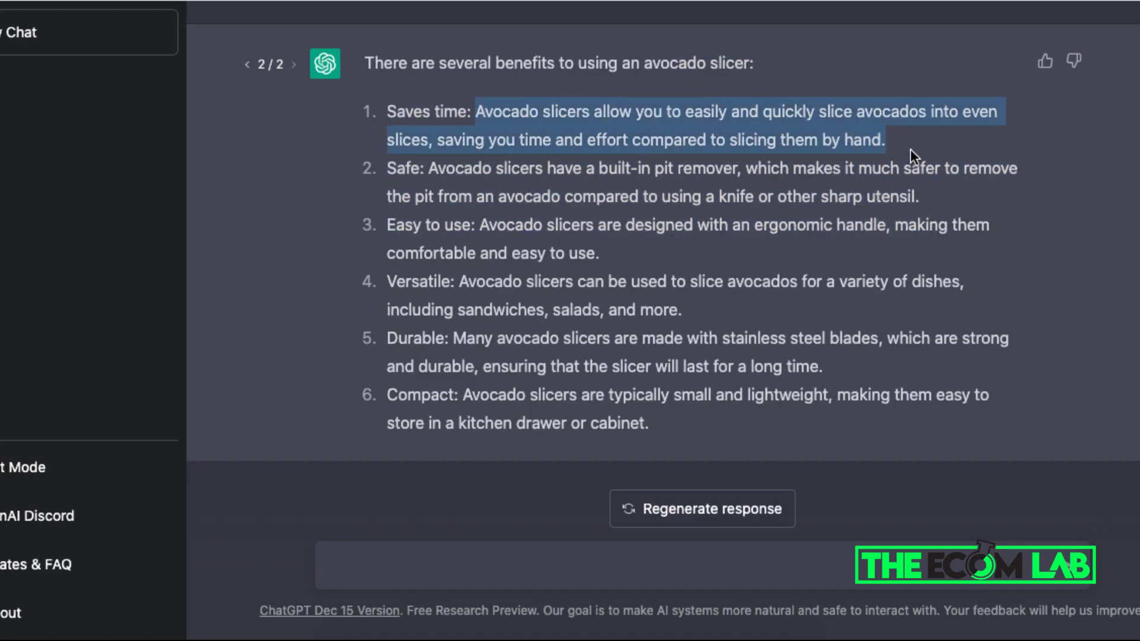
{"action": "left_click", "coordinate": [247, 64]}
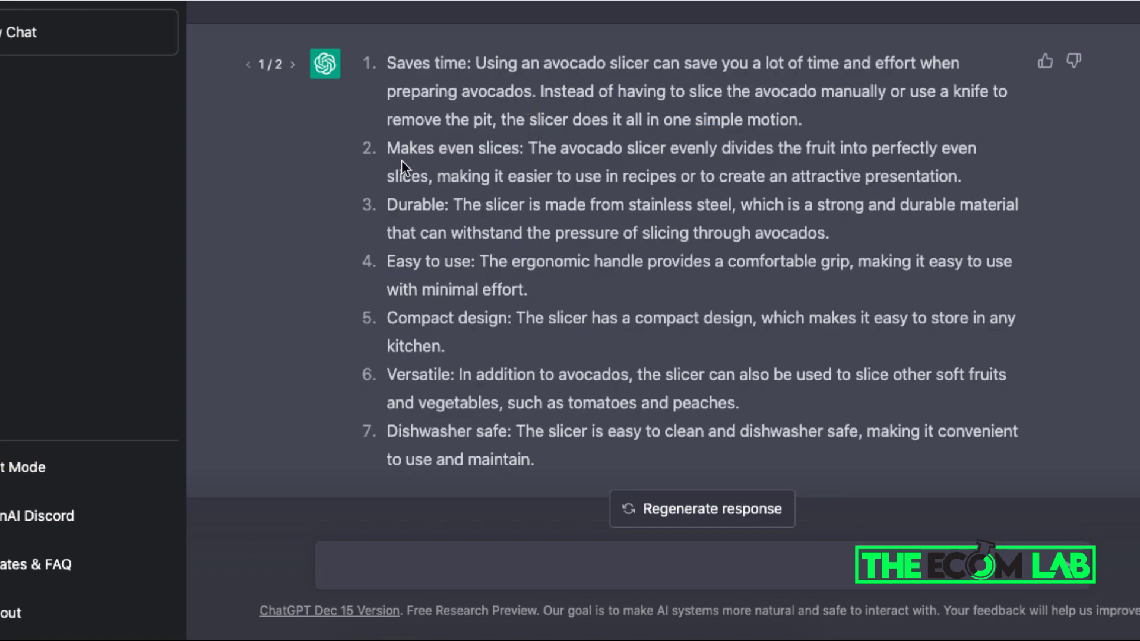
Step: Add the heading 'Top 5 Benefits why EVERYONE loves the Avocado Slicer:' below the description
{"action": "left_click", "coordinate": [293, 63]}
{"action": "left_click", "coordinate": [247, 66]}
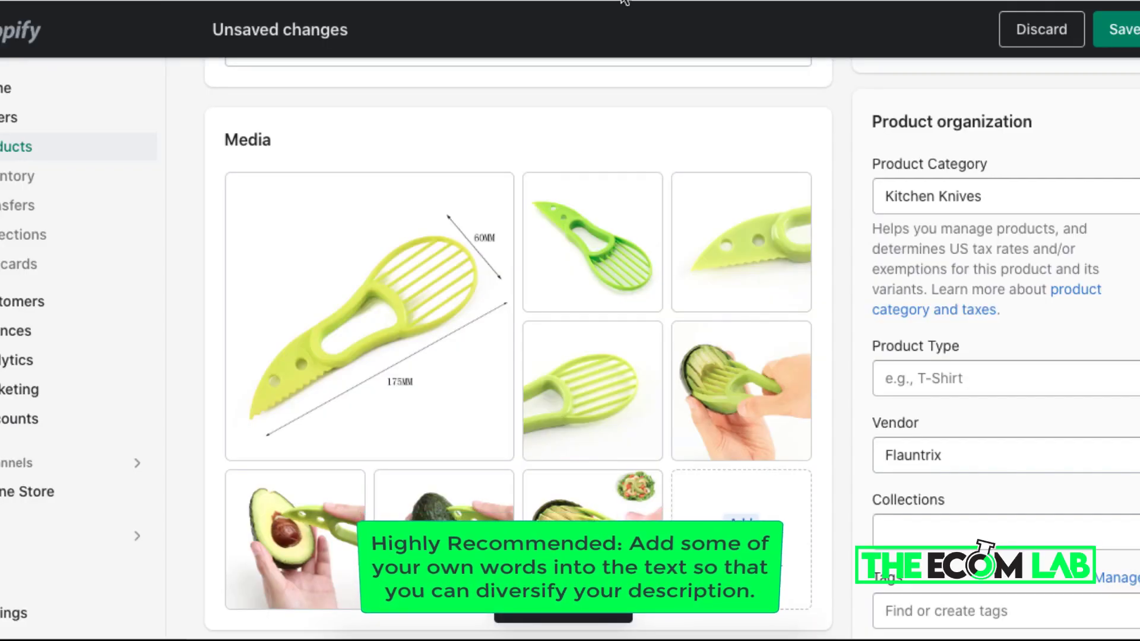
{"action": "scroll", "coordinate": [557, 425], "scroll_direction": "up", "scroll_amount": 6}
{"action": "scroll", "coordinate": [557, 425], "scroll_direction": "up", "scroll_amount": 2}
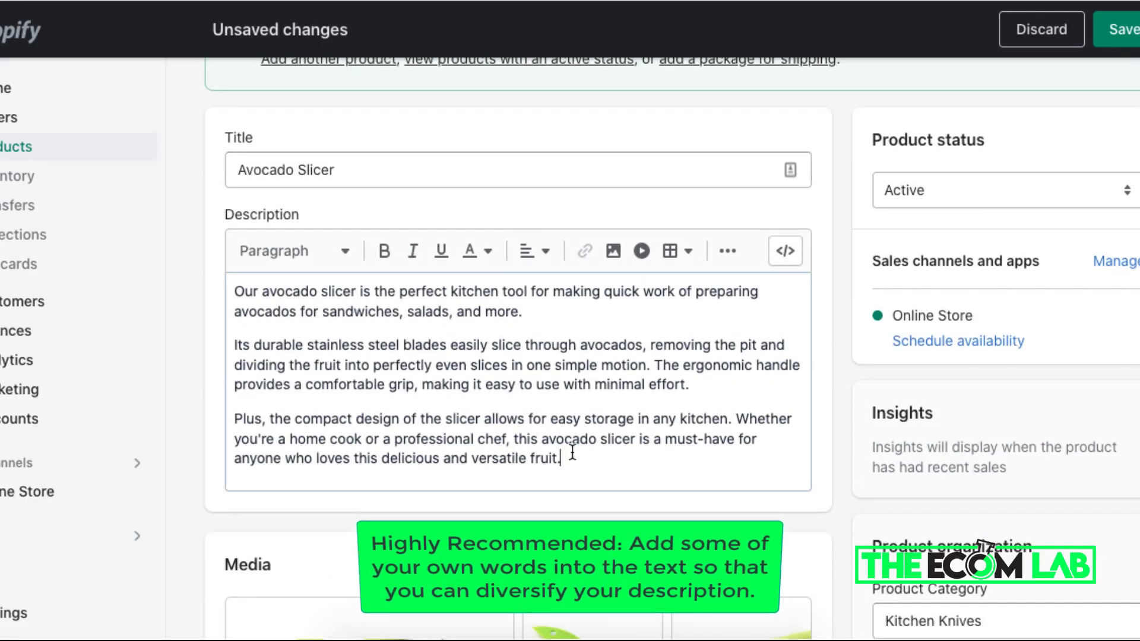
{"action": "left_click", "coordinate": [567, 458]}
{"action": "key", "text": "Return"}
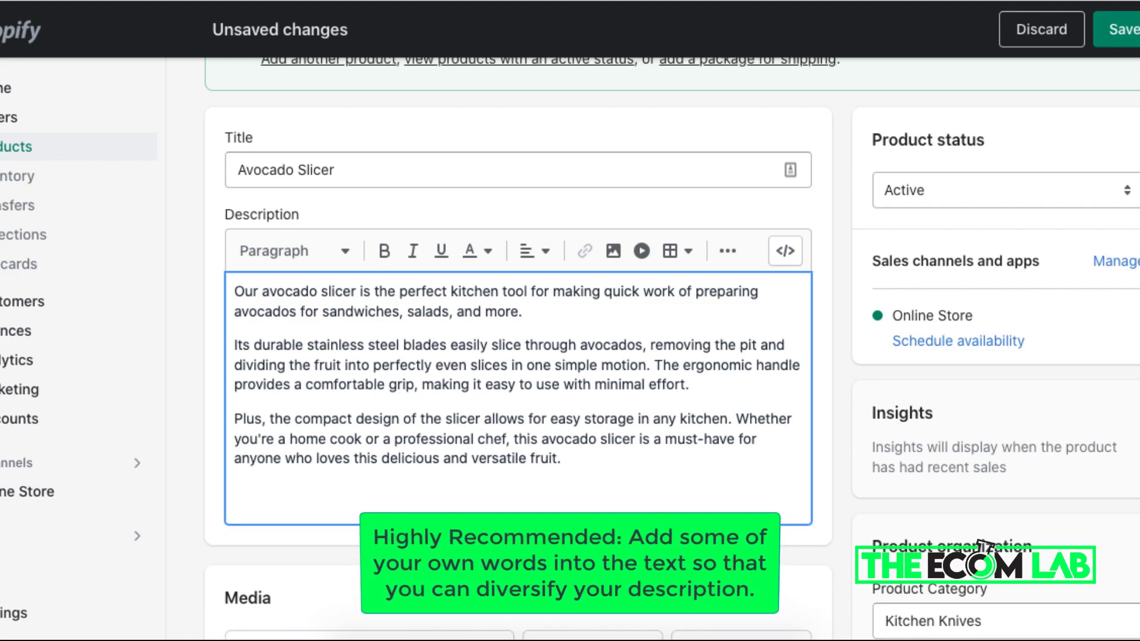
{"action": "type", "text": "Top 5 Benefits"}
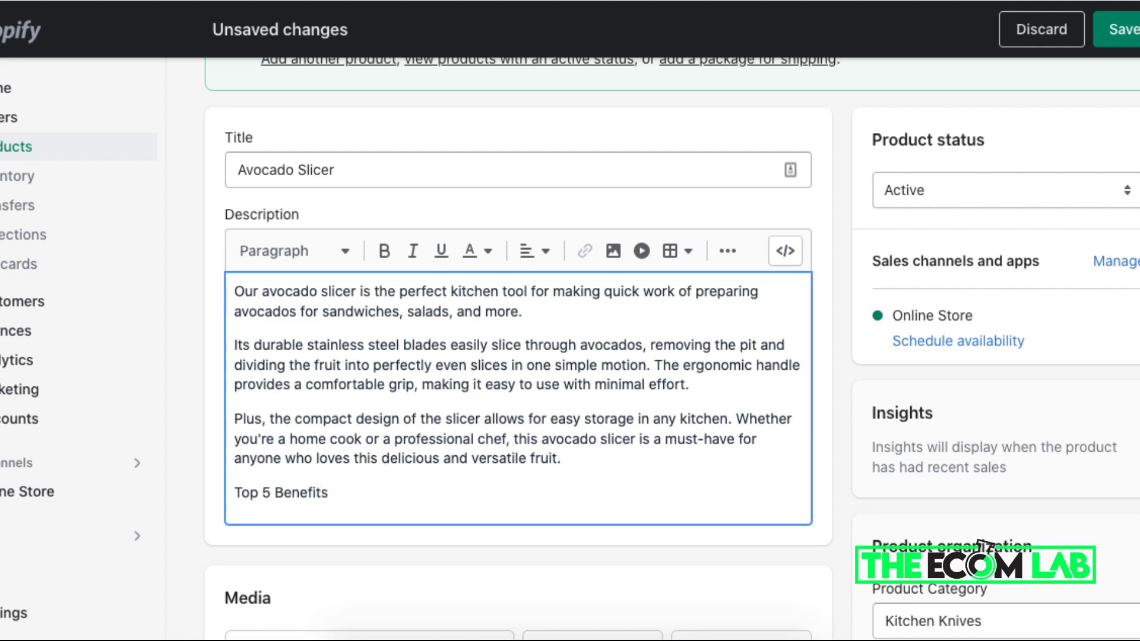
{"action": "type", "text": " why EV"}
{"action": "type", "text": "ERYONE loves the N"}
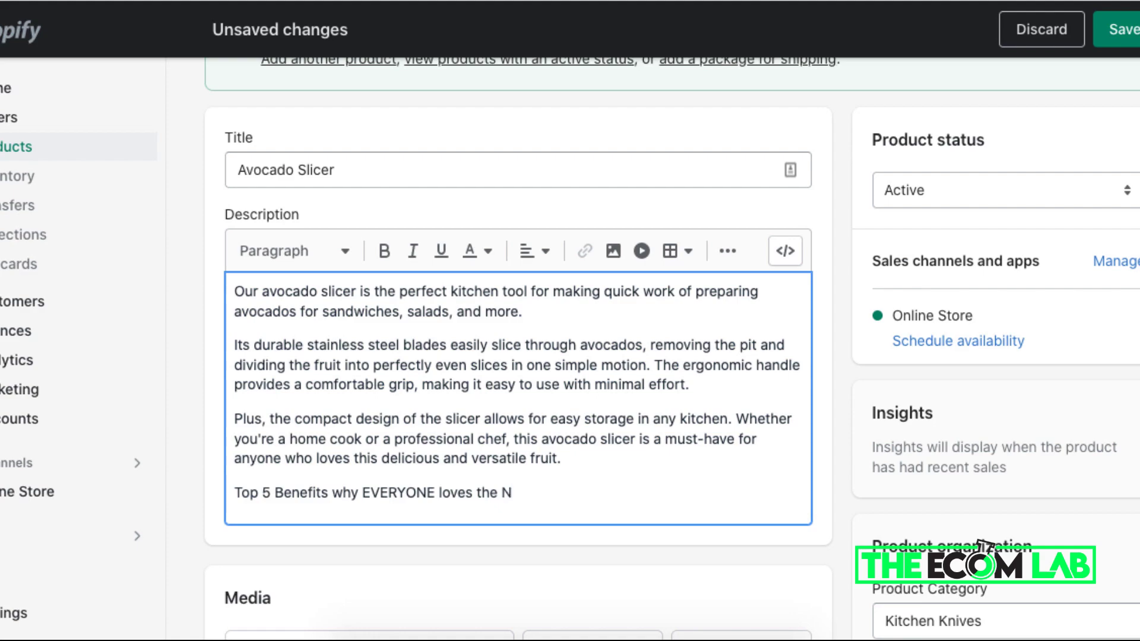
{"action": "type", "text": "Avocado Slicer:"}
{"action": "key", "text": "Return"}
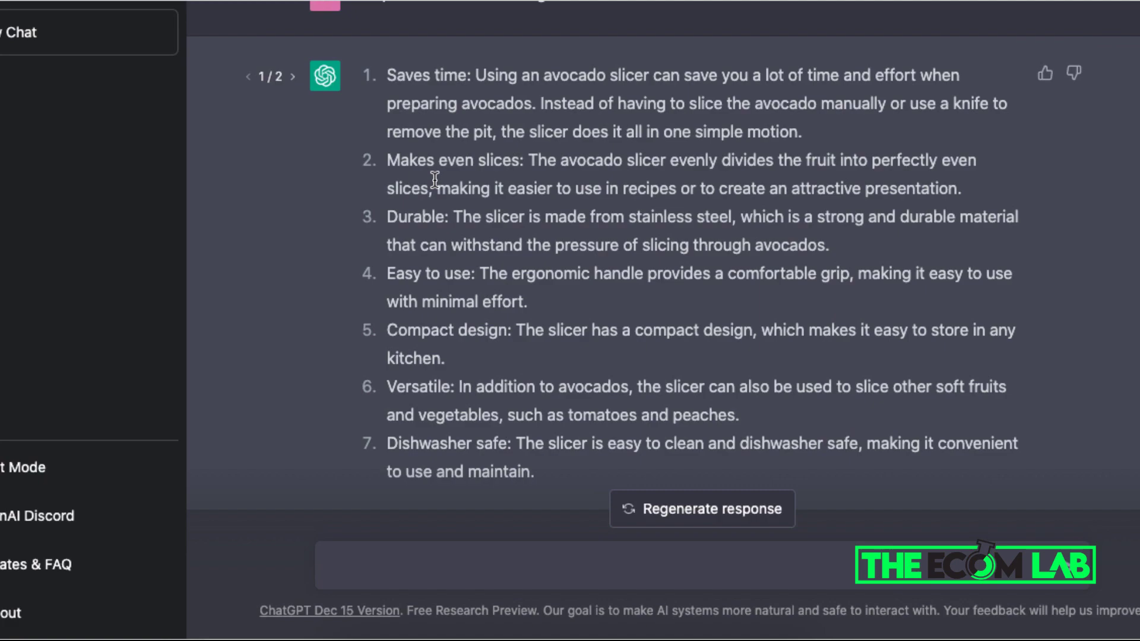
Step: List Saves time, Makes even slices, Durable, Easy to use, Versatile beneath it and save
{"action": "scroll", "coordinate": [434, 178], "scroll_direction": "down", "scroll_amount": 1}
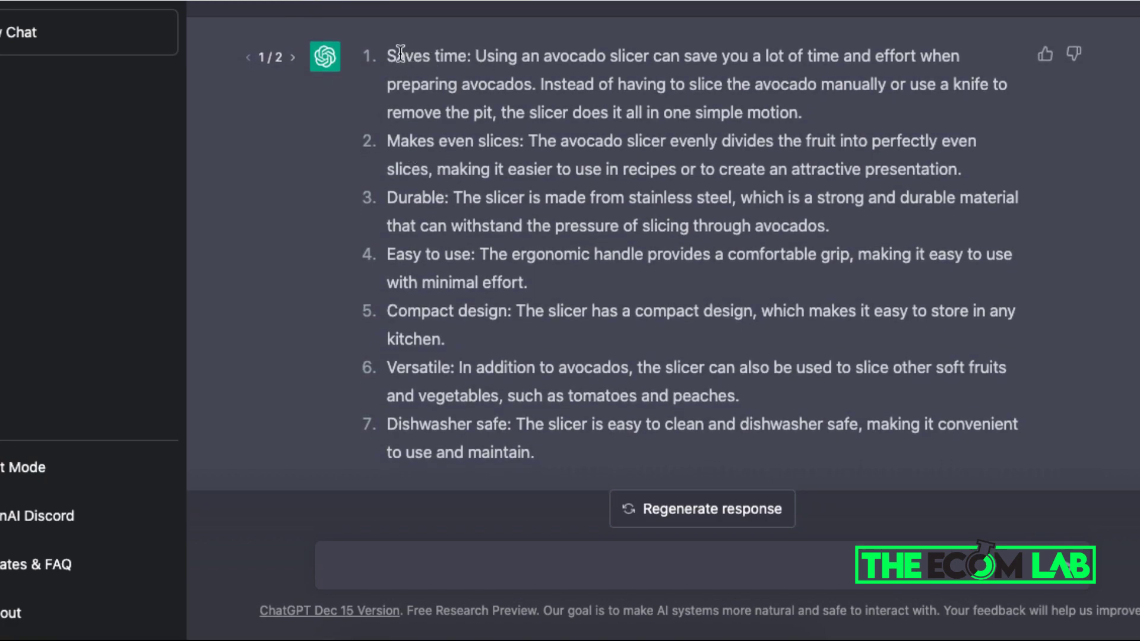
{"action": "mouse_move", "coordinate": [387, 55]}
{"action": "left_mouse_down"}
{"action": "mouse_move", "coordinate": [776, 84]}
{"action": "mouse_move", "coordinate": [860, 116]}
{"action": "left_mouse_up"}
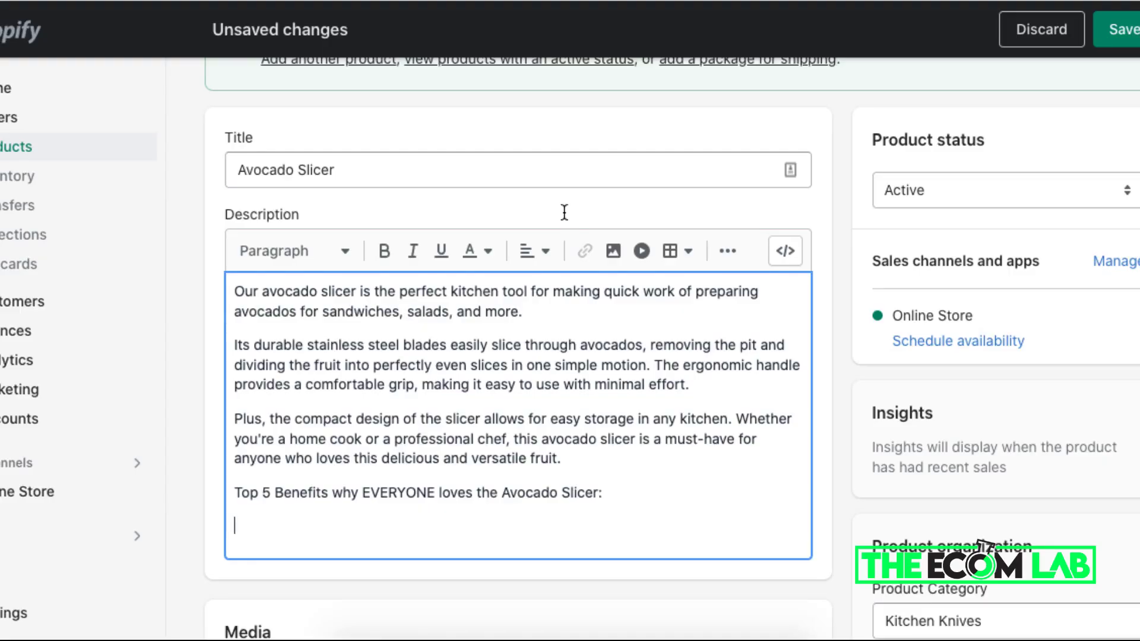
{"action": "type", "text": "Saves time: Using an avocado slicer can save you a lot of time and effort when preparing avocados. Instead of having to slice the avocado manually or use a knife to remove the pit, the slicer does it all in one simple motion."}
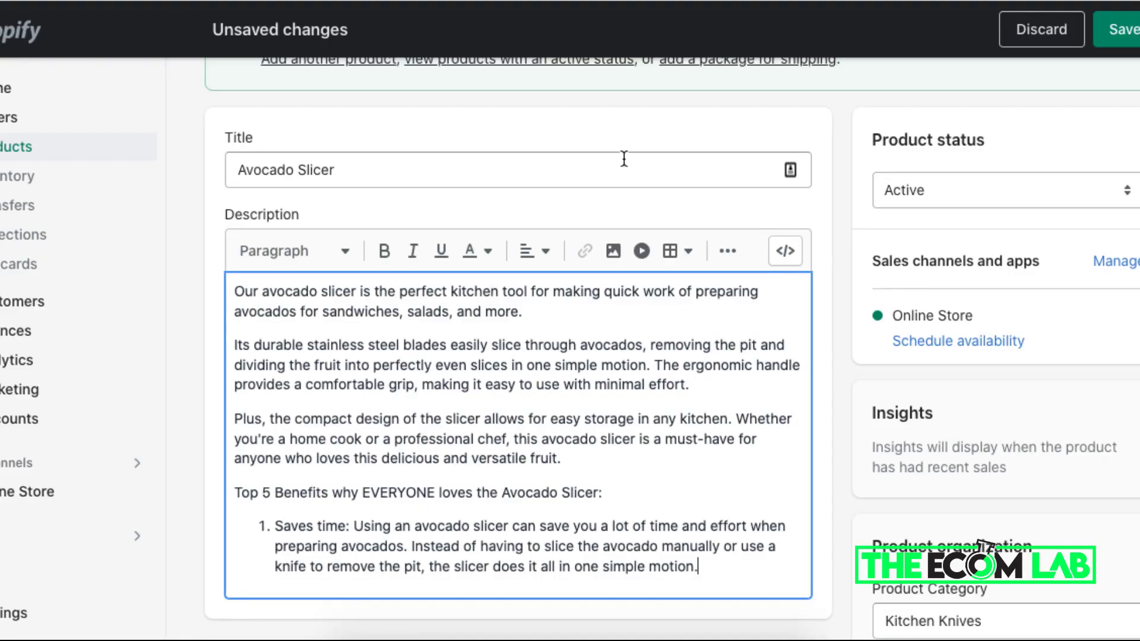
{"action": "key", "text": "Return"}
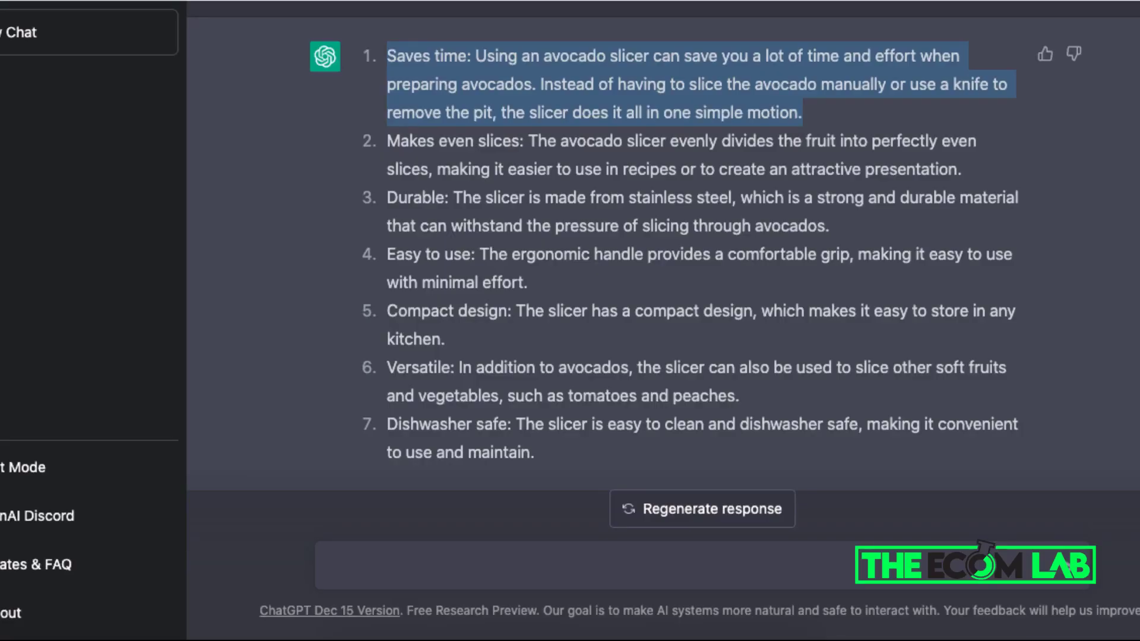
{"action": "left_click_drag", "start_coordinate": [387, 142], "coordinate": [988, 176]}
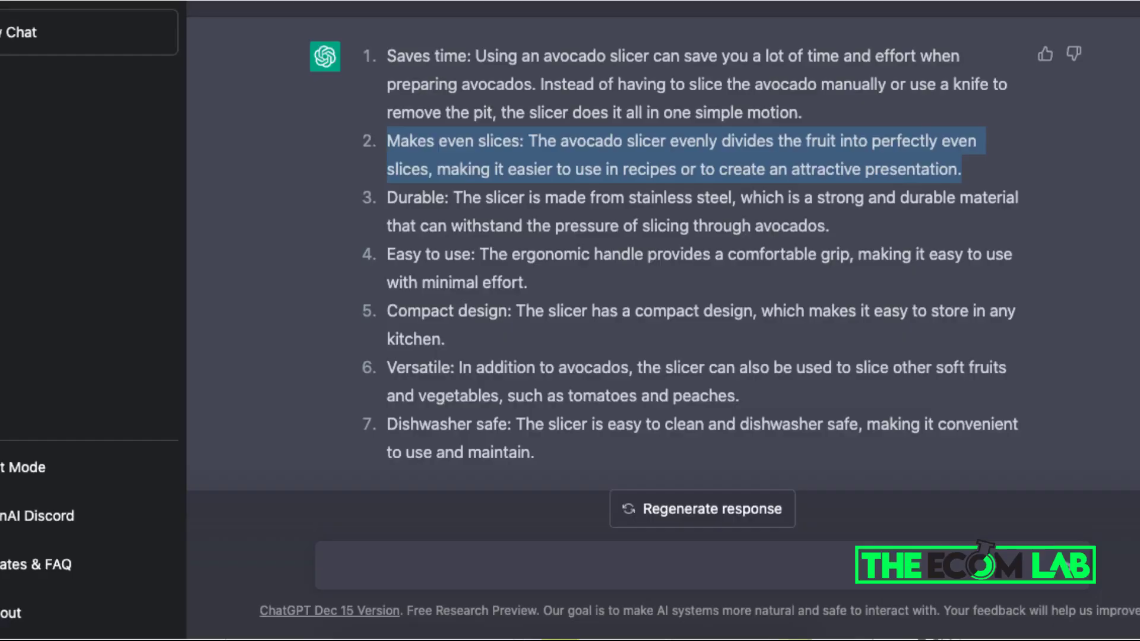
{"action": "triple_click", "coordinate": [406, 190]}
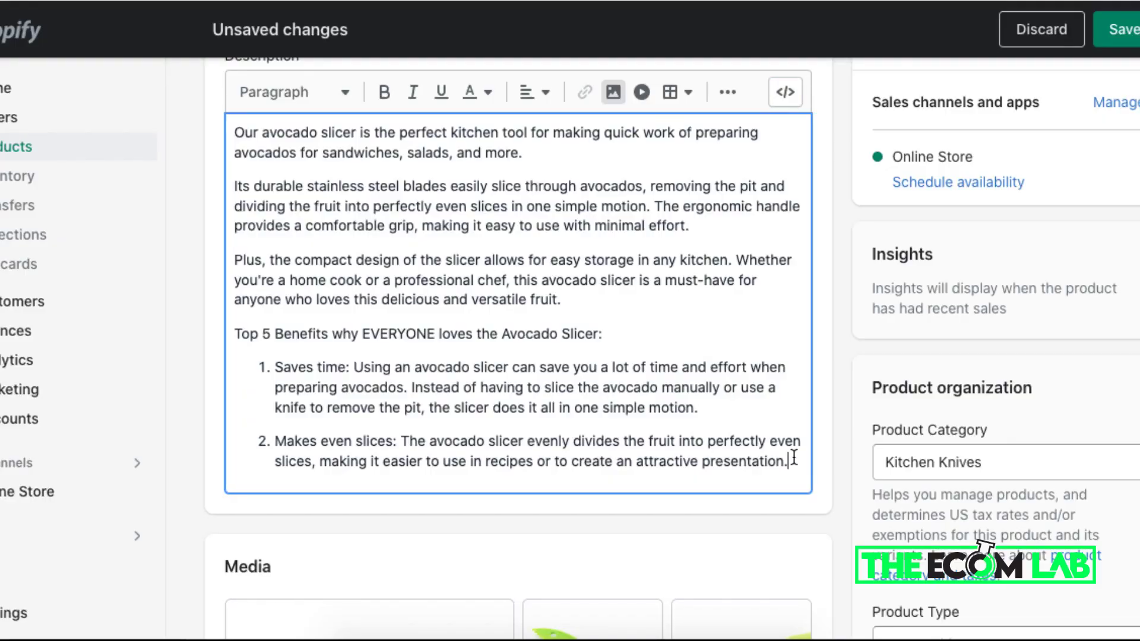
{"action": "type", "text": "Durable: The slicer is made from stainless steel, which is a strong and durable material that can withstand the pressure of slicing through avocados."}
{"action": "key", "text": "Return"}
{"action": "triple_click", "coordinate": [486, 267]}
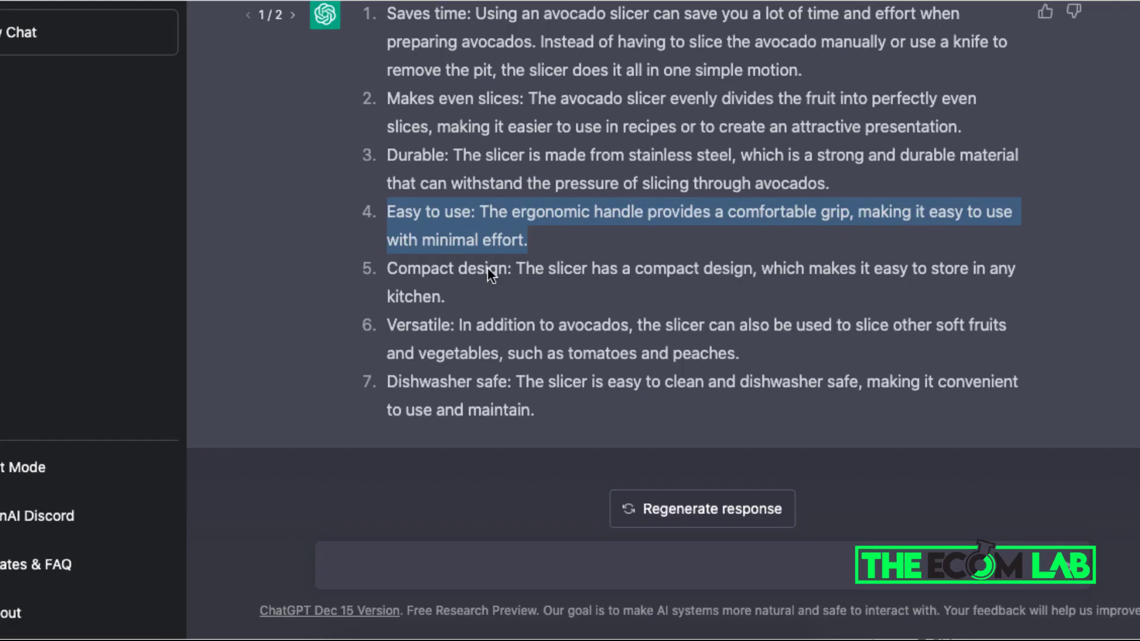
{"action": "left_click_drag", "start_coordinate": [387, 324], "coordinate": [741, 351]}
{"action": "key", "text": "ctrl+c"}
{"action": "key", "text": "ctrl+v"}
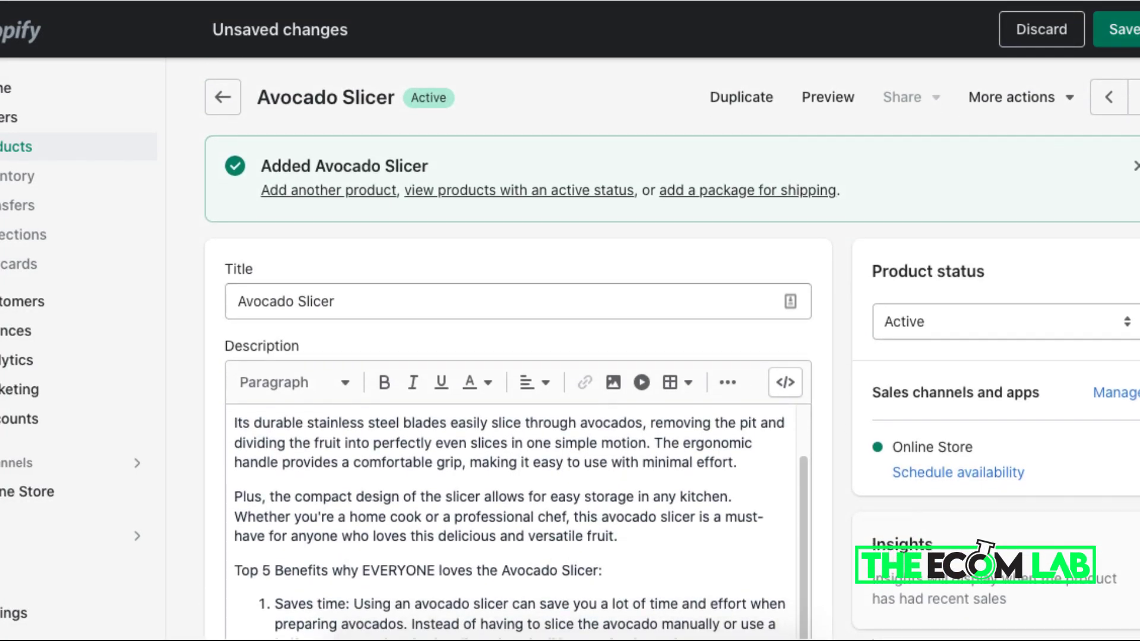
{"action": "key", "text": "ctrl+s"}
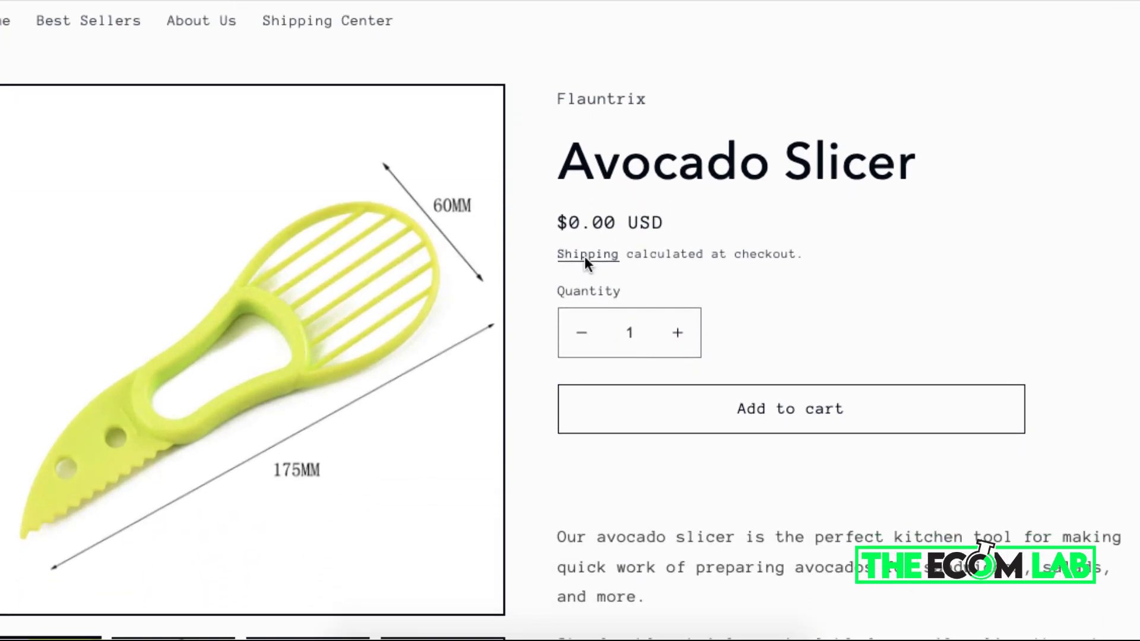
{"action": "scroll", "coordinate": [526, 474], "scroll_direction": "down", "scroll_amount": 5}
{"action": "scroll", "coordinate": [526, 475], "scroll_direction": "down", "scroll_amount": 1}
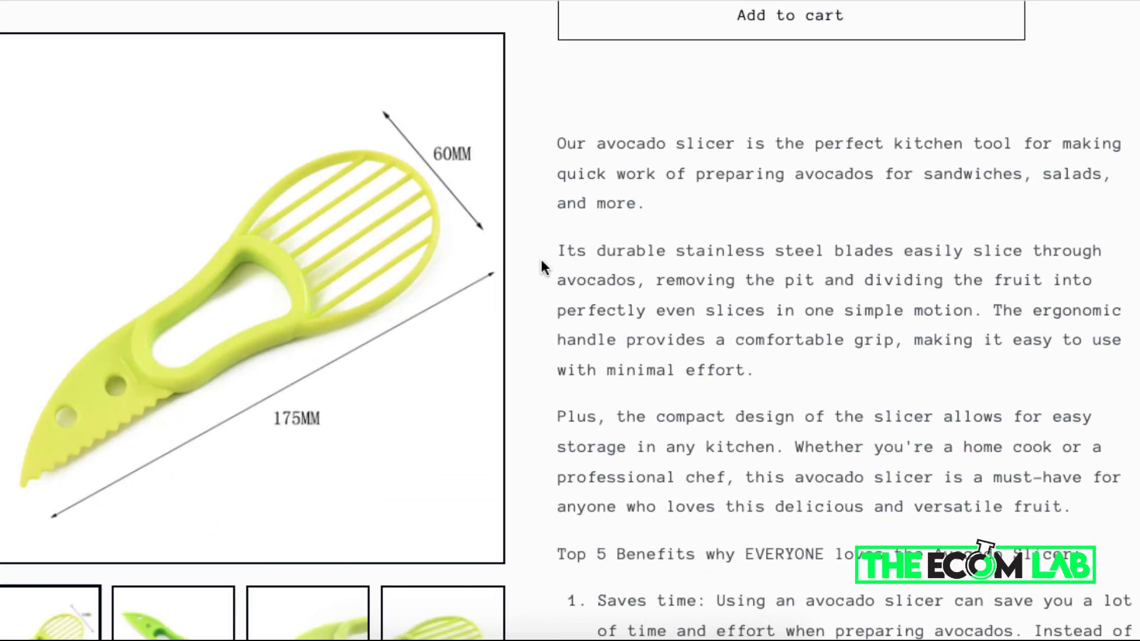
{"action": "scroll", "coordinate": [542, 262], "scroll_direction": "up", "scroll_amount": 1}
{"action": "scroll", "coordinate": [562, 535], "scroll_direction": "down", "scroll_amount": 6}
{"action": "scroll", "coordinate": [562, 536], "scroll_direction": "down", "scroll_amount": 2}
{"action": "scroll", "coordinate": [562, 536], "scroll_direction": "down", "scroll_amount": 1}
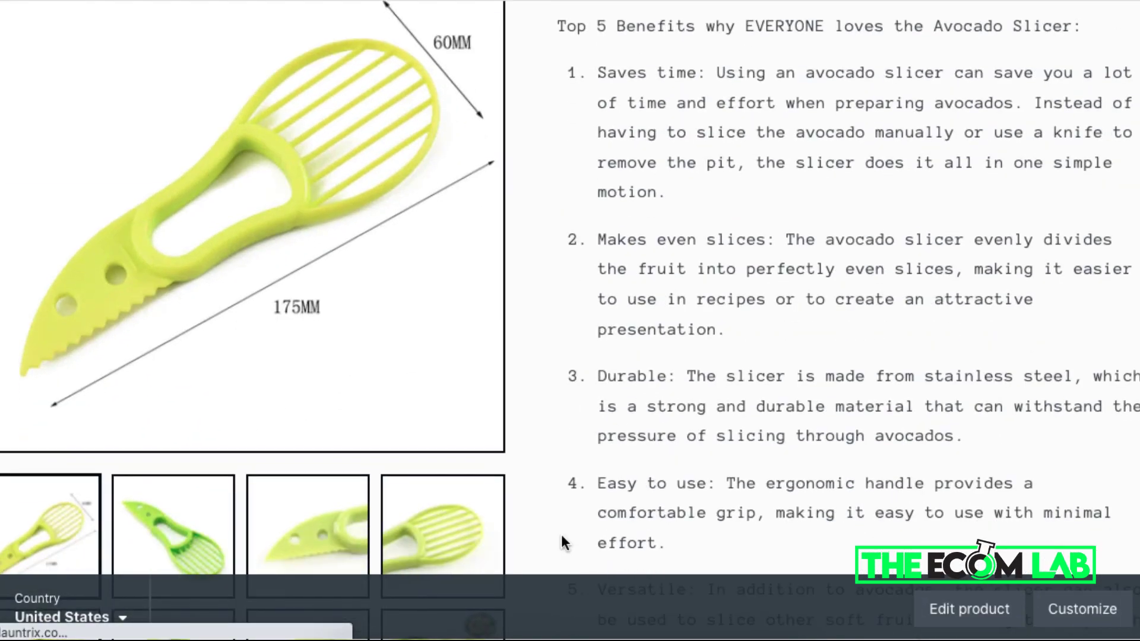
{"action": "scroll", "coordinate": [562, 536], "scroll_direction": "down", "scroll_amount": 5}
{"action": "scroll", "coordinate": [562, 537], "scroll_direction": "up", "scroll_amount": 5}
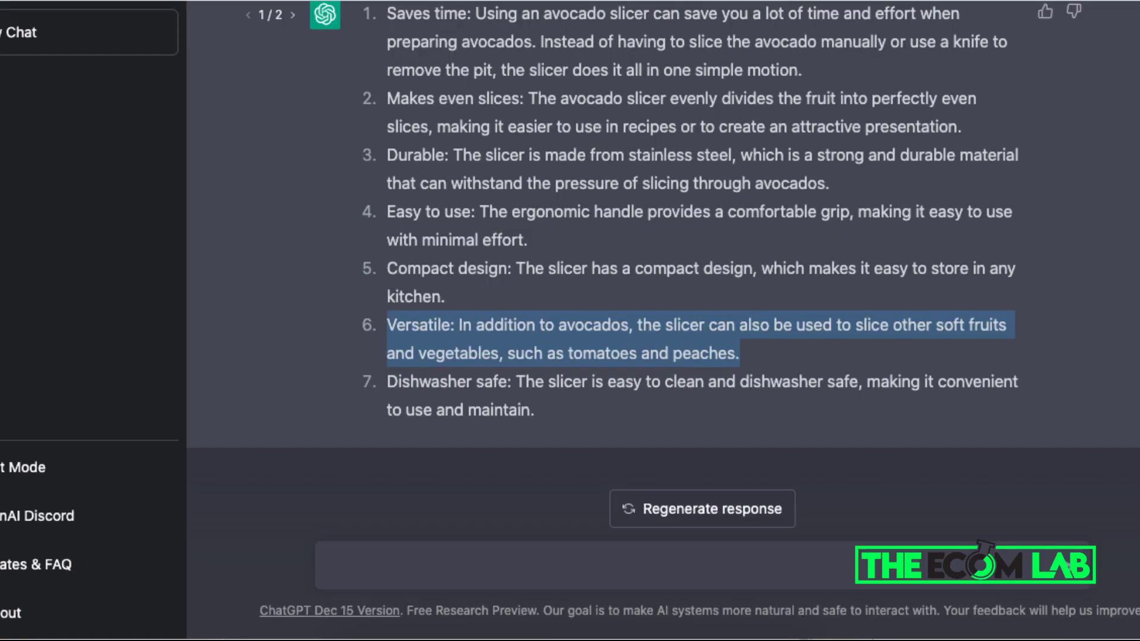
{"action": "scroll", "coordinate": [466, 318], "scroll_direction": "up", "scroll_amount": 3}
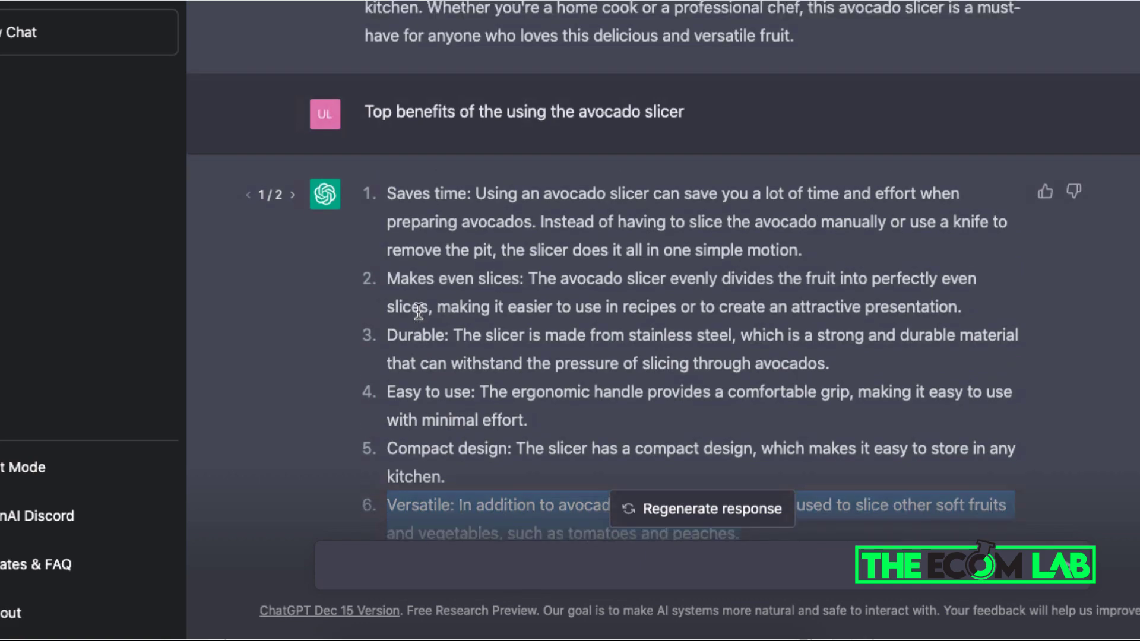
{"action": "scroll", "coordinate": [542, 231], "scroll_direction": "up", "scroll_amount": 1}
{"action": "scroll", "coordinate": [541, 232], "scroll_direction": "down", "scroll_amount": 2}
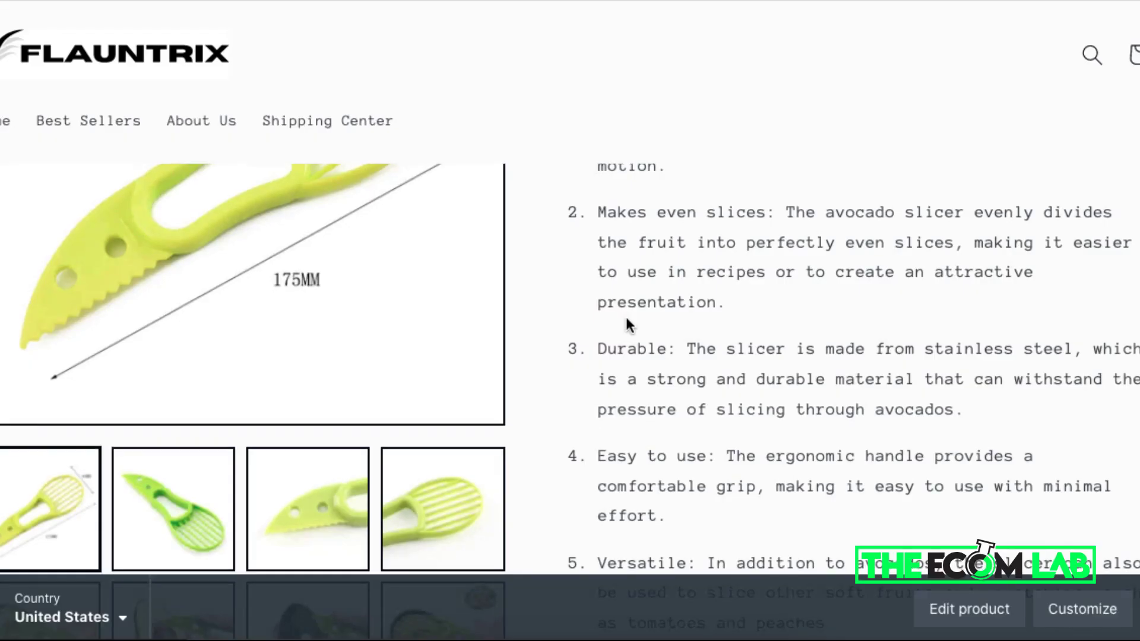
{"action": "scroll", "coordinate": [858, 340], "scroll_direction": "up", "scroll_amount": 1}
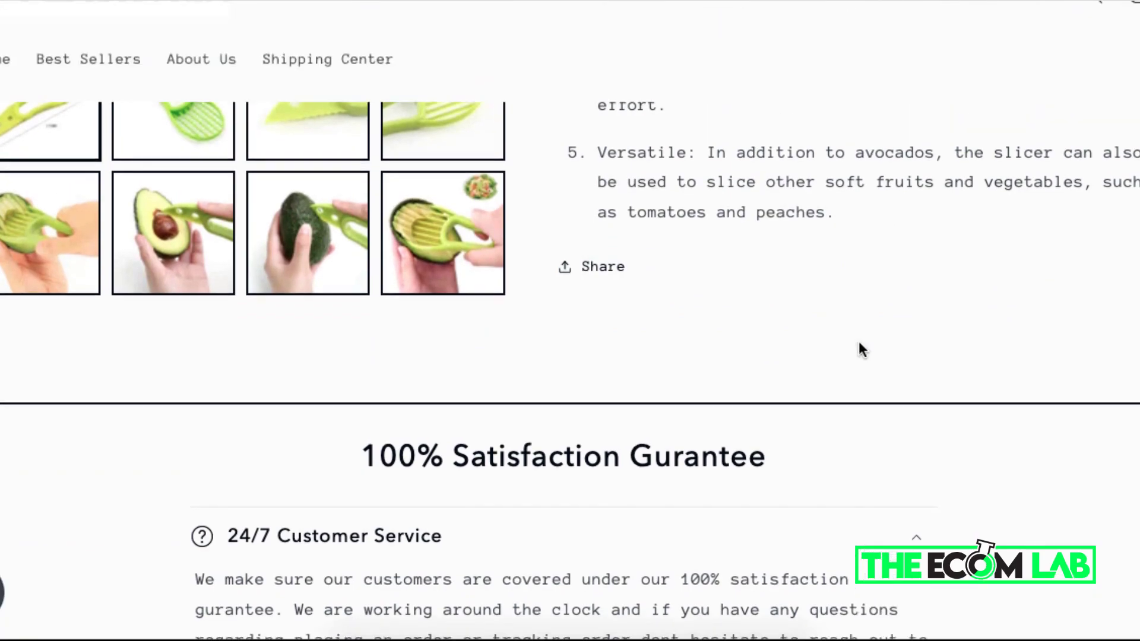
{"action": "scroll", "coordinate": [858, 341], "scroll_direction": "up", "scroll_amount": 5}
{"action": "scroll", "coordinate": [858, 341], "scroll_direction": "up", "scroll_amount": 1}
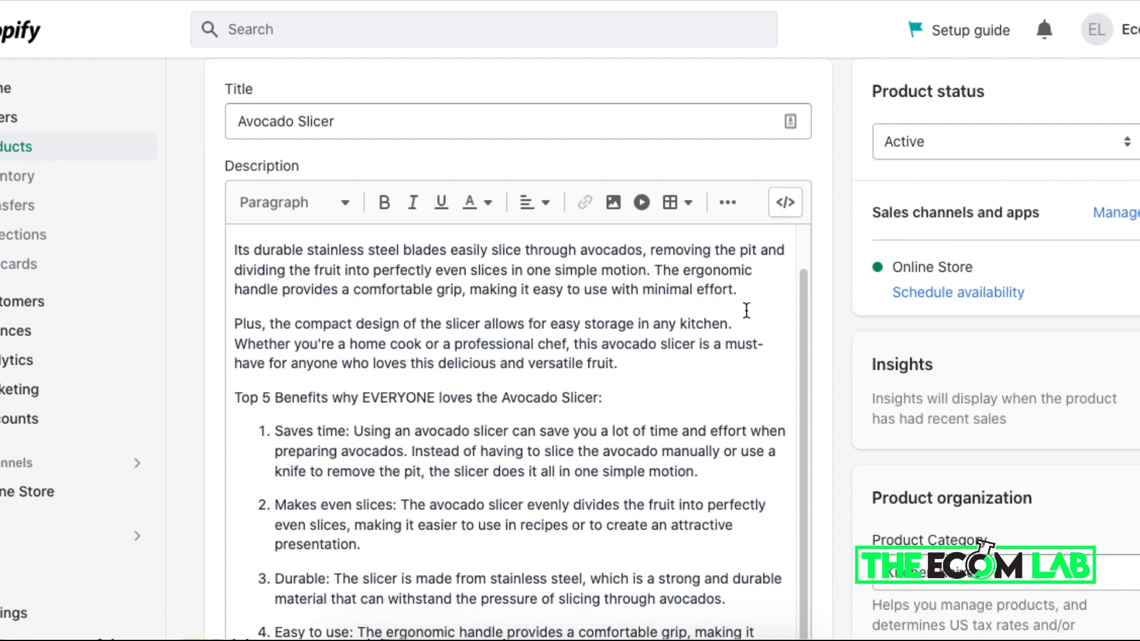
Step: Insert the PARAMETER infographic after the opening paragraph and shrink it
{"action": "scroll", "coordinate": [746, 310], "scroll_direction": "up", "scroll_amount": 2}
{"action": "left_click", "coordinate": [575, 256]}
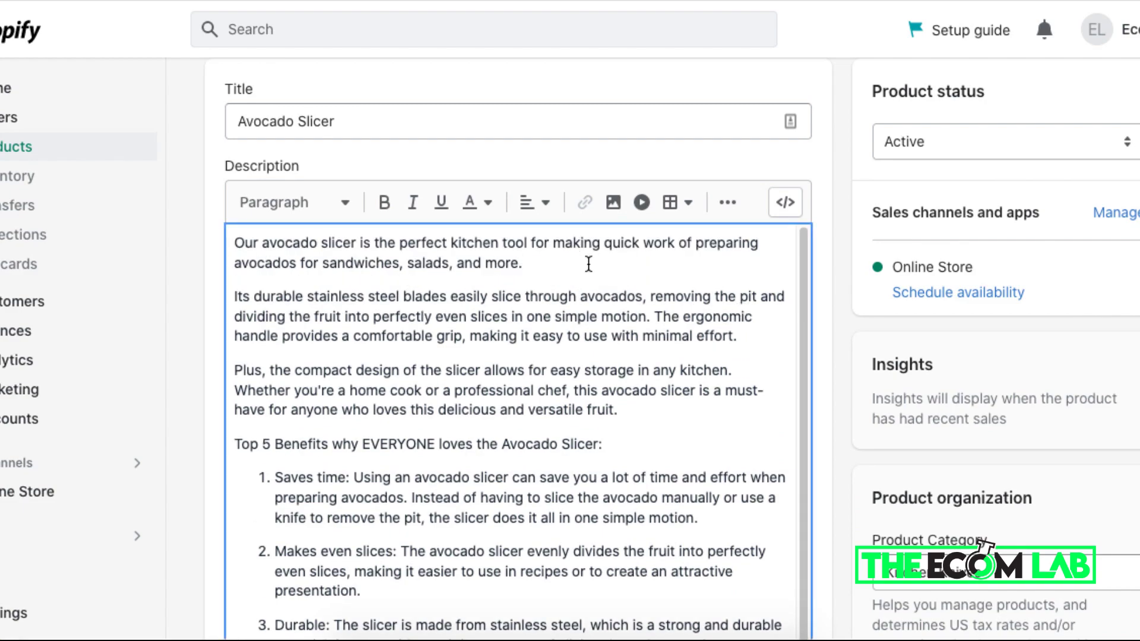
{"action": "key", "text": "Return"}
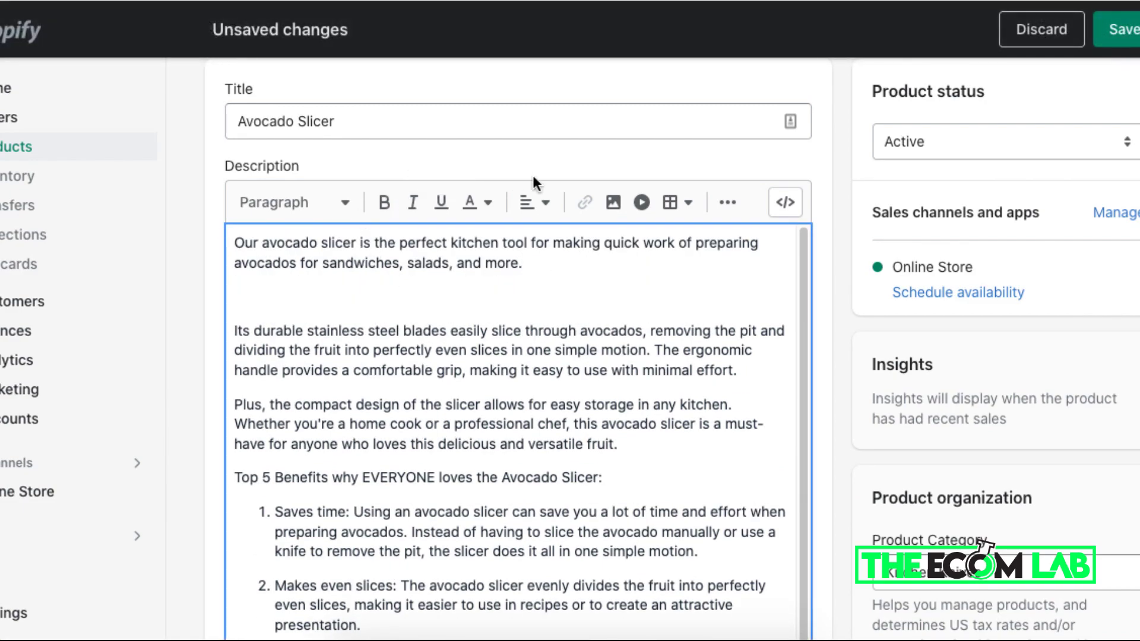
{"action": "left_click", "coordinate": [727, 202]}
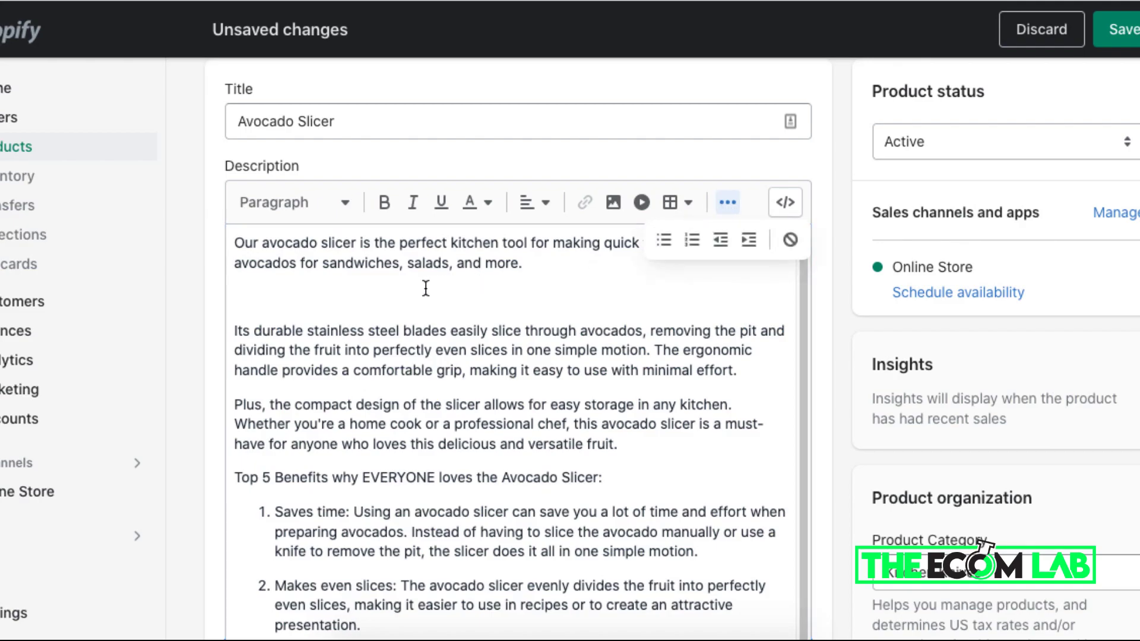
{"action": "left_click", "coordinate": [611, 203]}
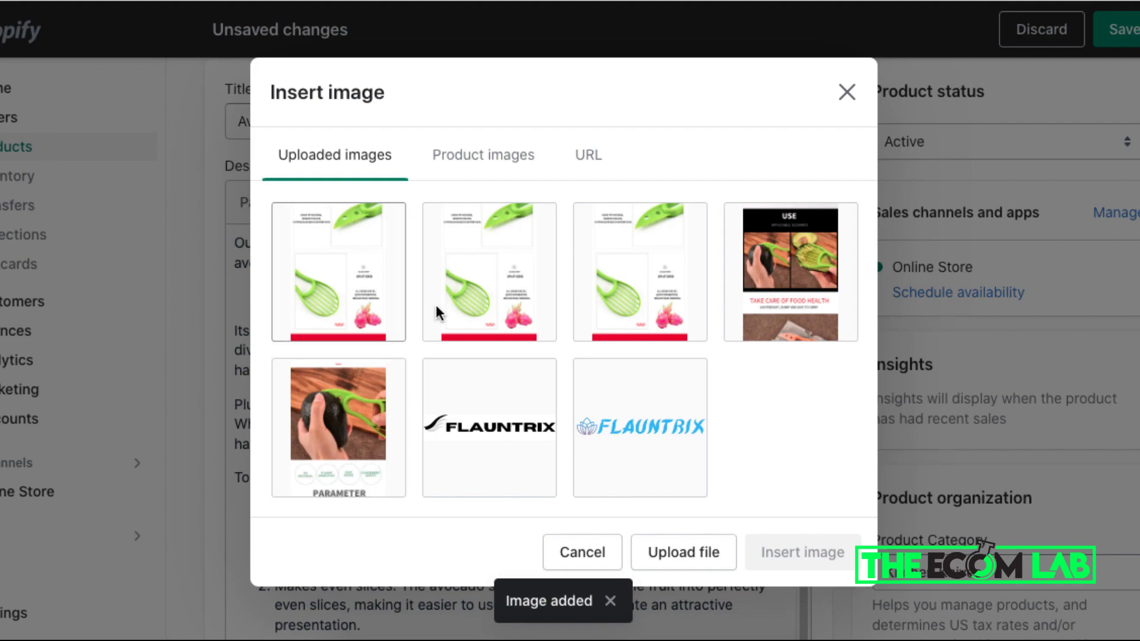
{"action": "left_click", "coordinate": [311, 427]}
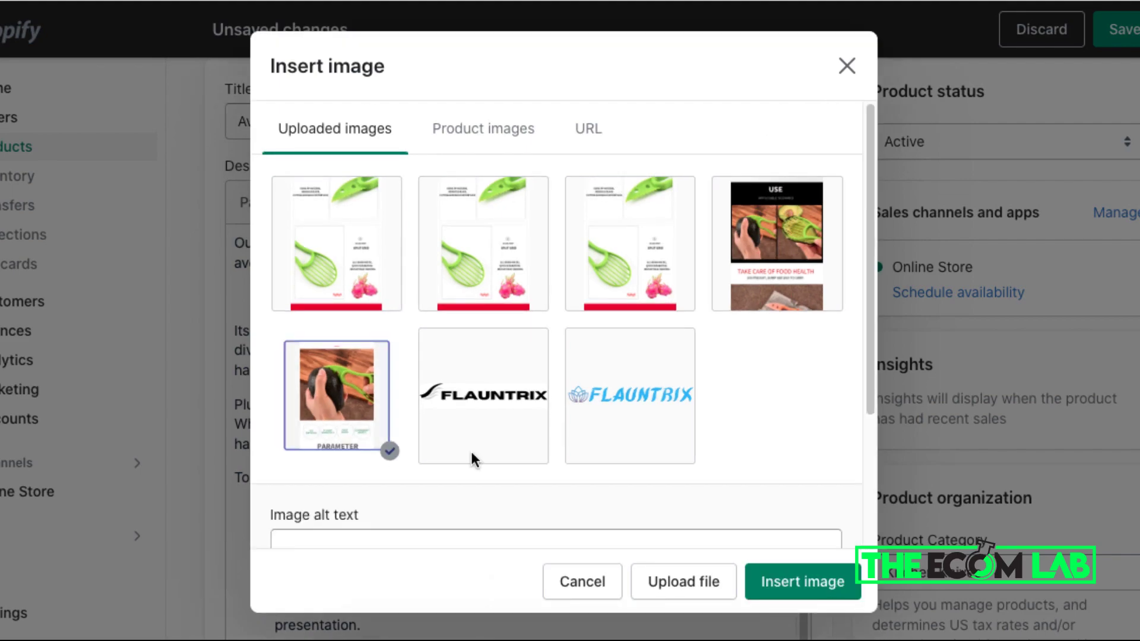
{"action": "left_click", "coordinate": [840, 602]}
{"action": "scroll", "coordinate": [485, 466], "scroll_direction": "down", "scroll_amount": 4}
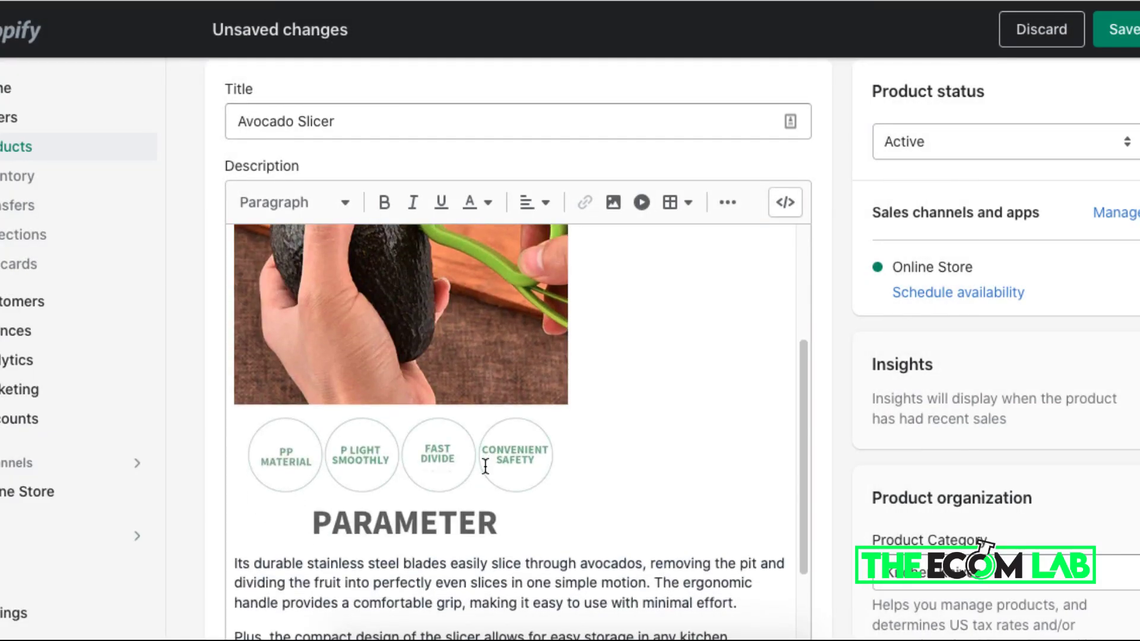
{"action": "left_click", "coordinate": [413, 438]}
{"action": "double_click", "coordinate": [412, 437]}
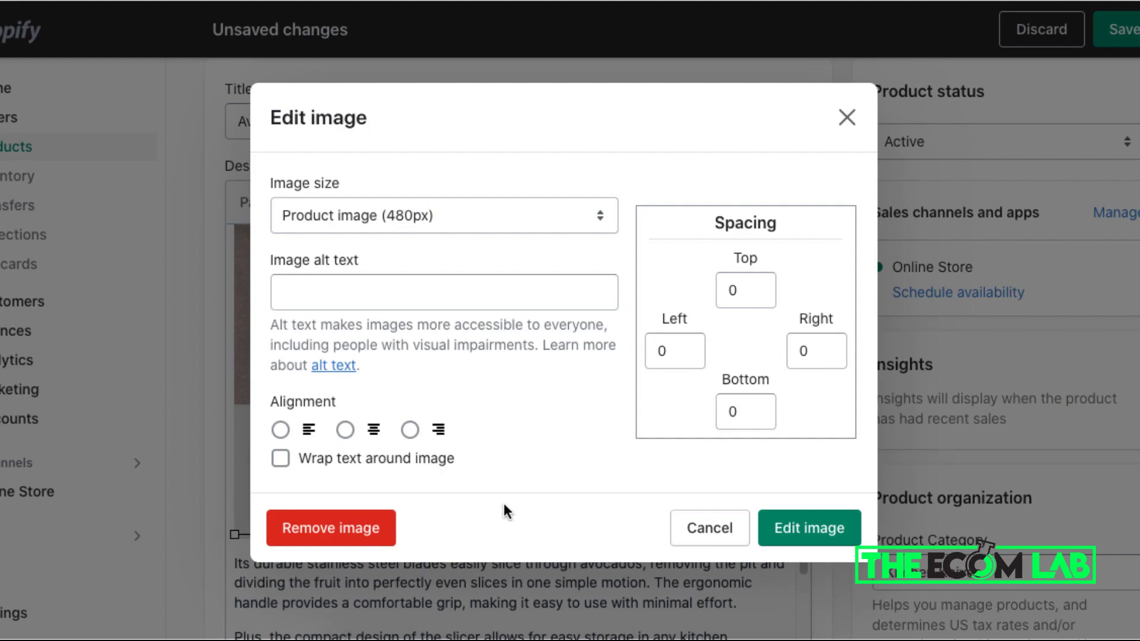
{"action": "left_click", "coordinate": [728, 538]}
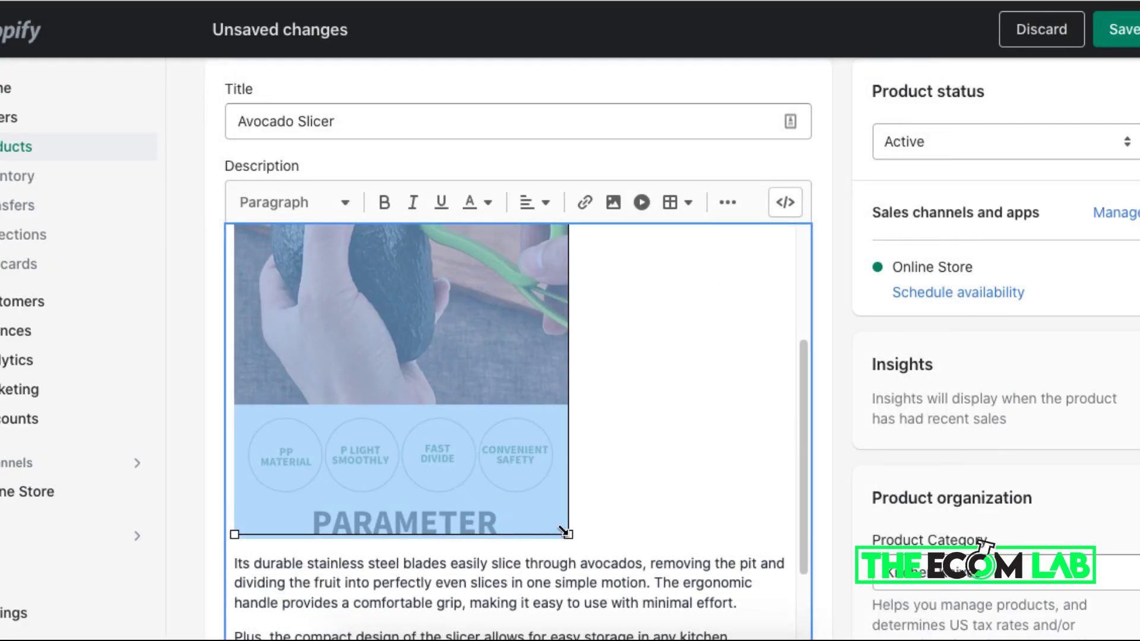
{"action": "left_click_drag", "start_coordinate": [567, 533], "coordinate": [584, 426]}
Step: Insert the USE infographic after the paragraph ending 'effort.'
{"action": "scroll", "coordinate": [584, 425], "scroll_direction": "down", "scroll_amount": 3}
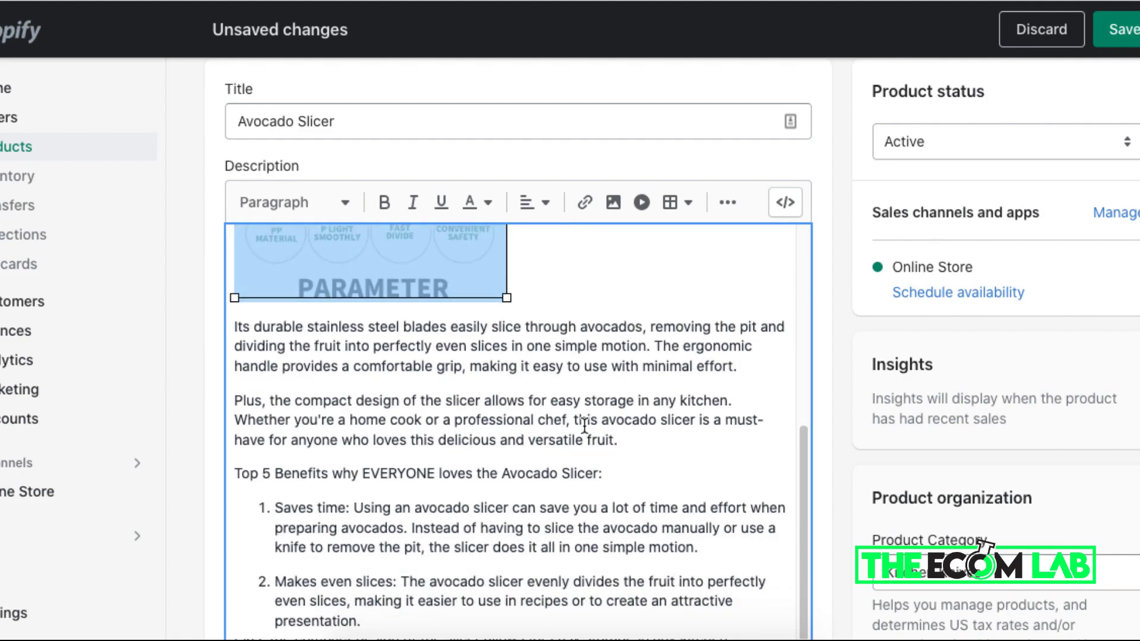
{"action": "left_click", "coordinate": [735, 368]}
{"action": "key", "text": "Return"}
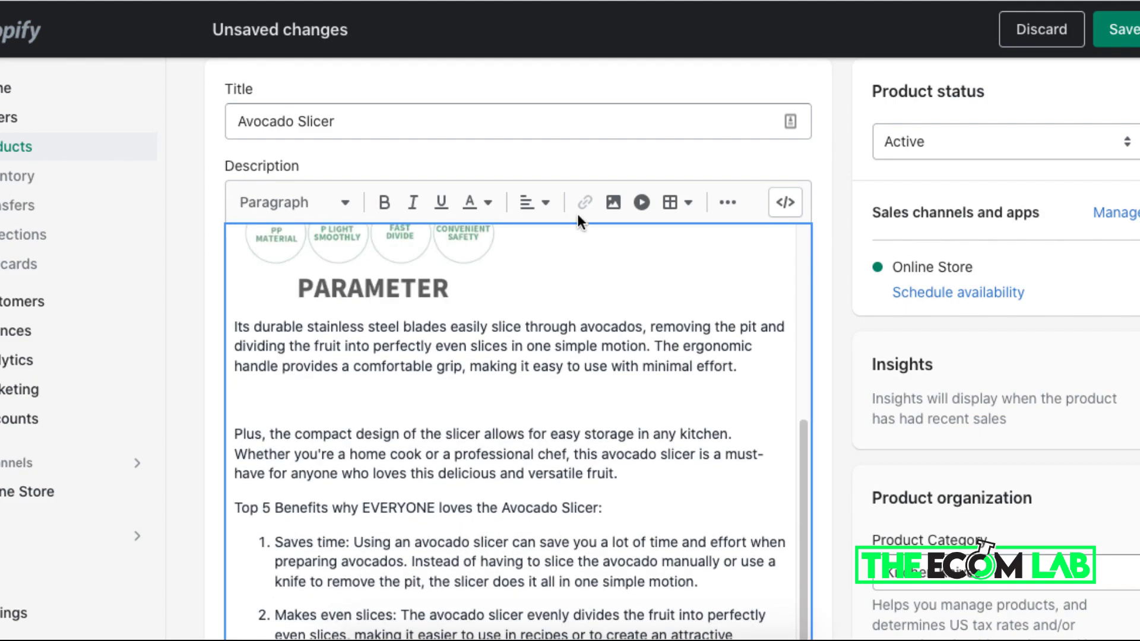
{"action": "left_click", "coordinate": [612, 203]}
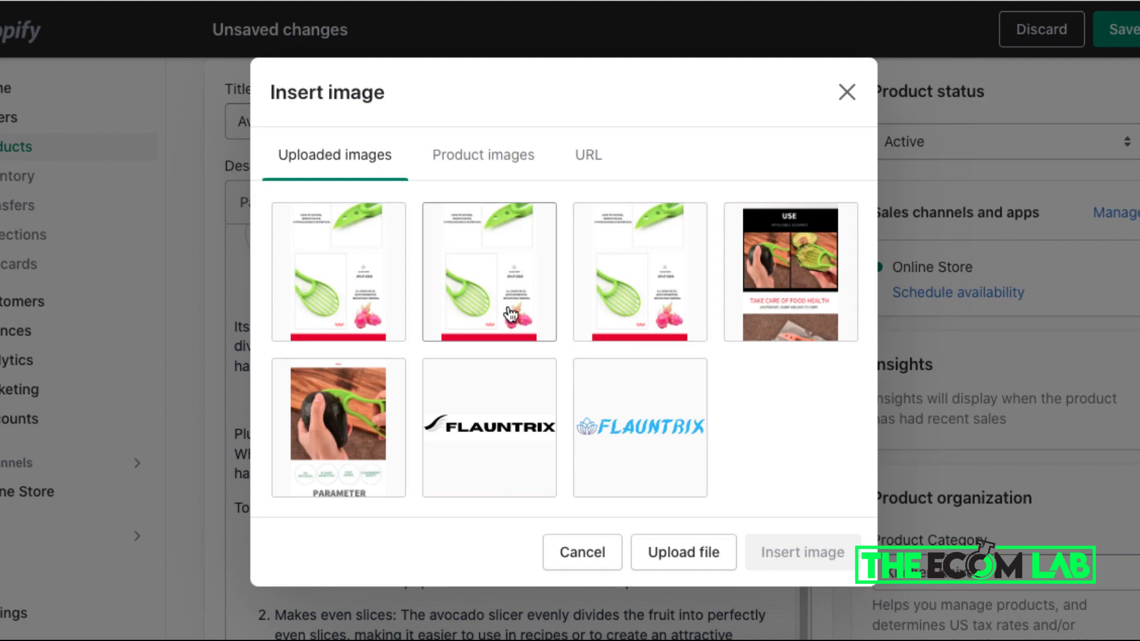
{"action": "left_click", "coordinate": [790, 271]}
{"action": "left_click", "coordinate": [801, 580]}
Step: Insert the first uploaded infographic after the paragraph ending 'fruit.' and save
{"action": "scroll", "coordinate": [687, 555], "scroll_direction": "down", "scroll_amount": 5}
{"action": "scroll", "coordinate": [670, 372], "scroll_direction": "down", "scroll_amount": 2}
{"action": "left_click", "coordinate": [670, 372]}
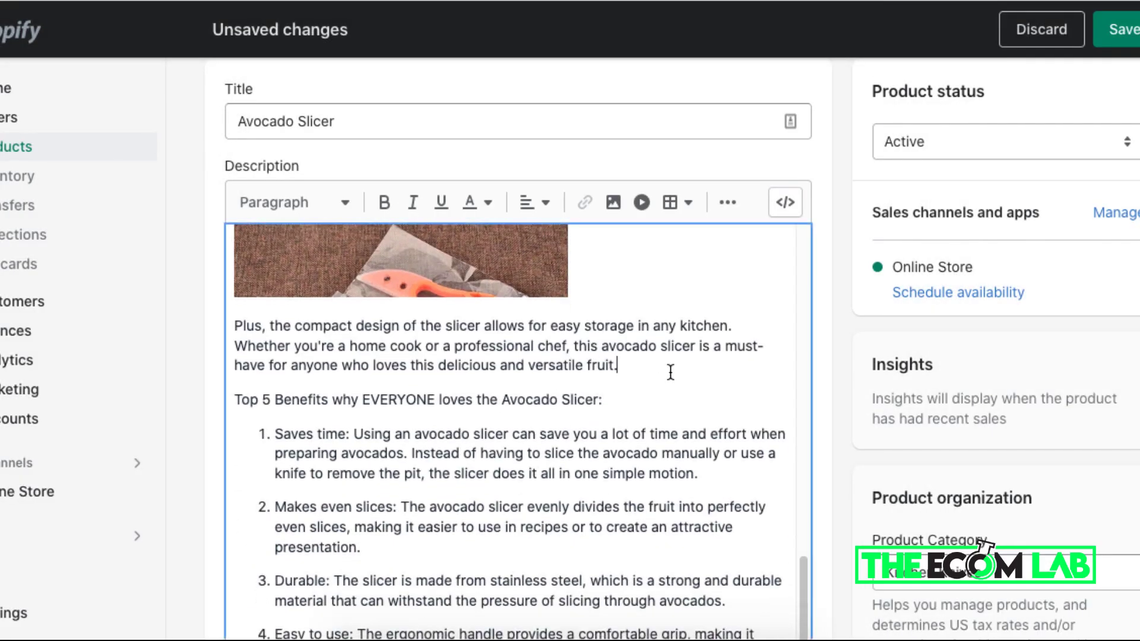
{"action": "key", "text": "Return"}
{"action": "left_click", "coordinate": [611, 203]}
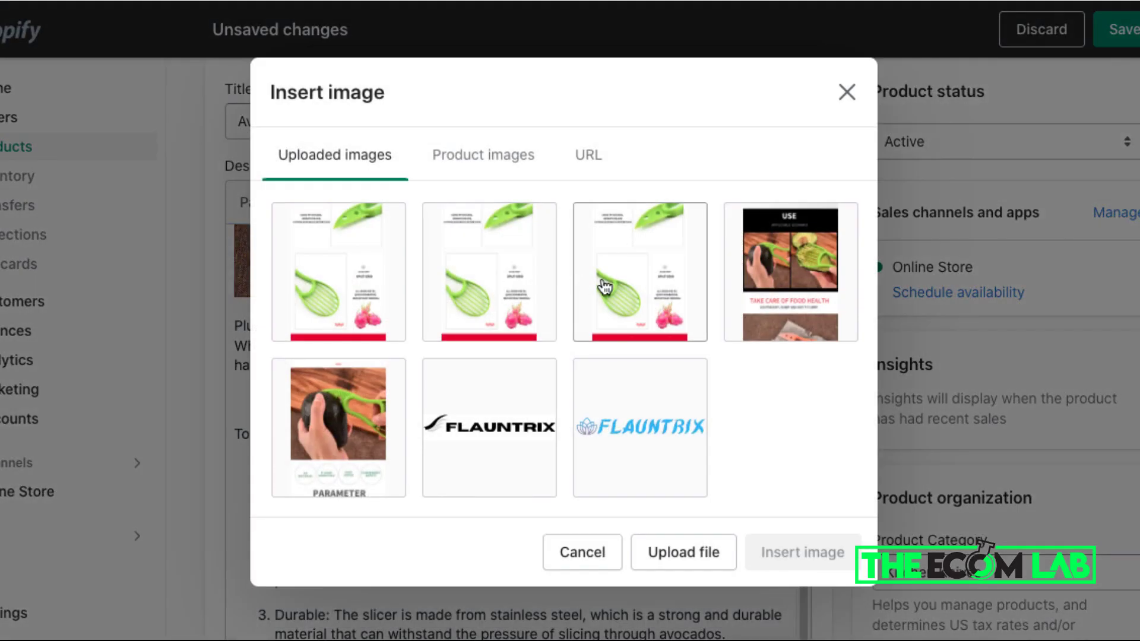
{"action": "left_click", "coordinate": [376, 289]}
{"action": "left_click", "coordinate": [795, 575]}
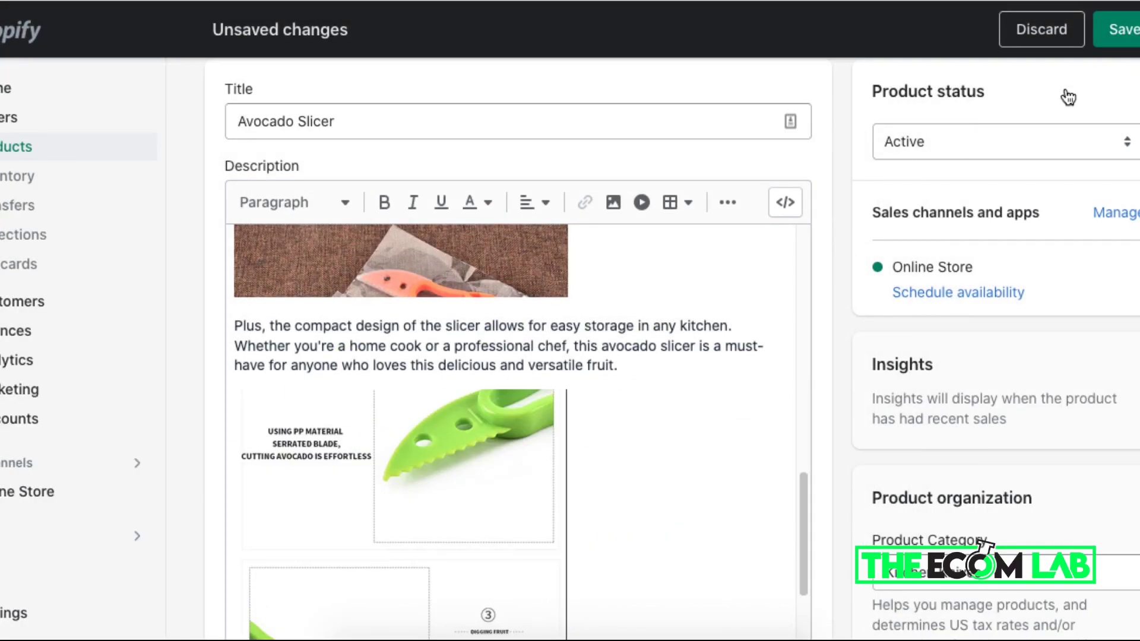
{"action": "left_click", "coordinate": [1118, 28]}
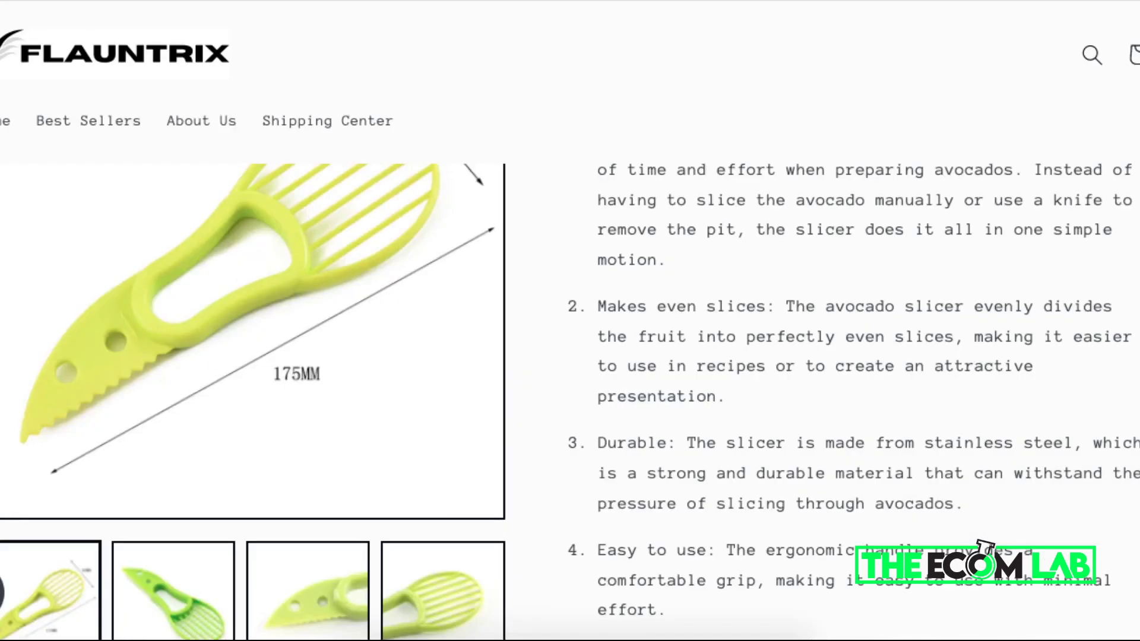
Step: Scroll the live Avocado Slicer page to check the inline infographics and Top 5 Benefits list
{"action": "scroll", "coordinate": [488, 288], "scroll_direction": "up", "scroll_amount": 5}
{"action": "scroll", "coordinate": [489, 287], "scroll_direction": "up", "scroll_amount": 5}
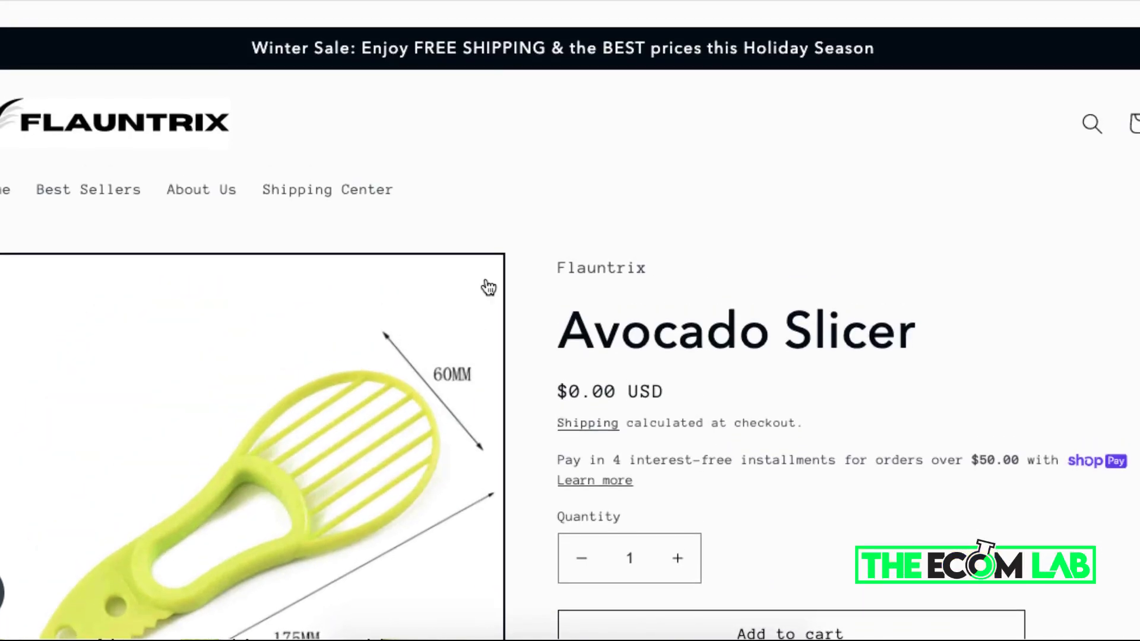
{"action": "scroll", "coordinate": [714, 439], "scroll_direction": "down", "scroll_amount": 10}
{"action": "scroll", "coordinate": [715, 440], "scroll_direction": "up", "scroll_amount": 6}
{"action": "scroll", "coordinate": [714, 439], "scroll_direction": "down", "scroll_amount": 2}
{"action": "scroll", "coordinate": [715, 439], "scroll_direction": "up", "scroll_amount": 4}
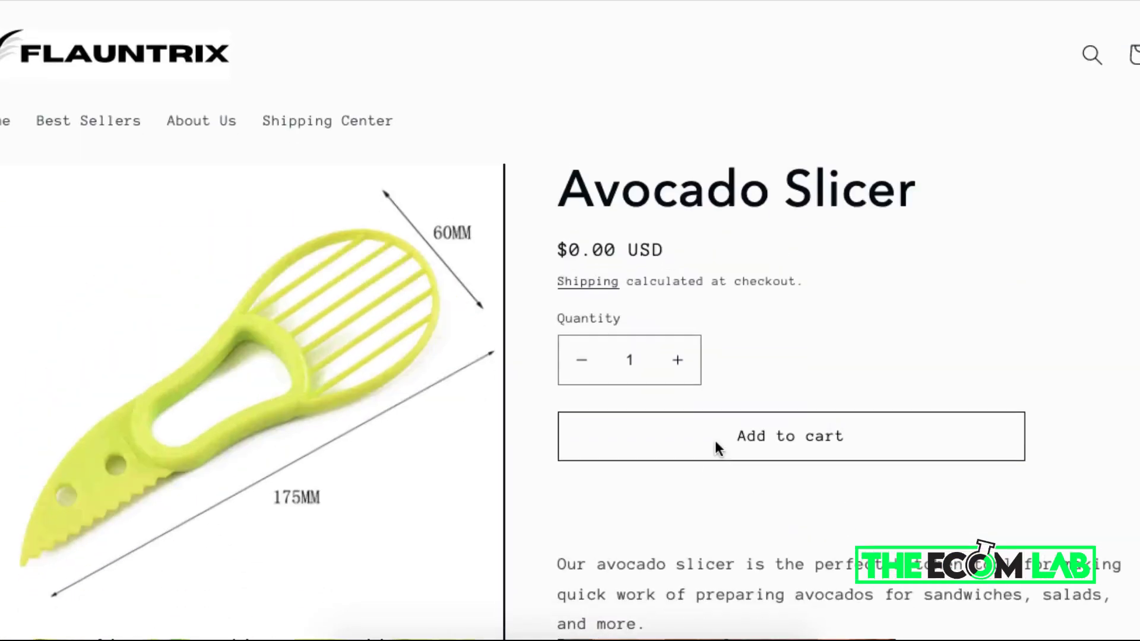
{"action": "scroll", "coordinate": [715, 448], "scroll_direction": "down", "scroll_amount": 3}
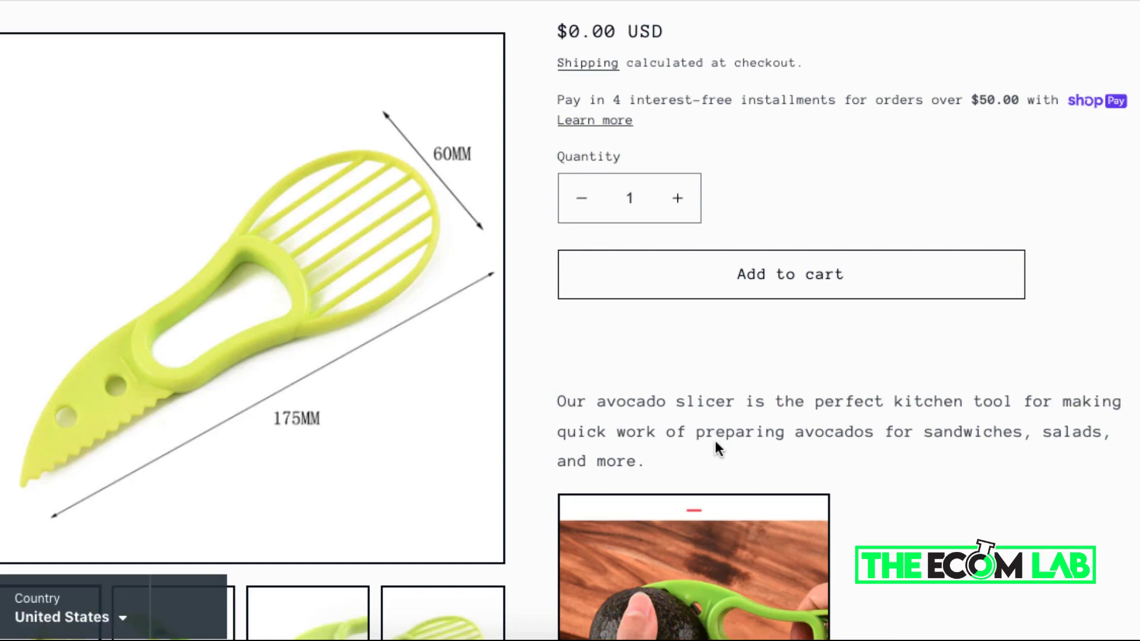
{"action": "scroll", "coordinate": [714, 442], "scroll_direction": "down", "scroll_amount": 5}
{"action": "scroll", "coordinate": [678, 455], "scroll_direction": "down", "scroll_amount": 4}
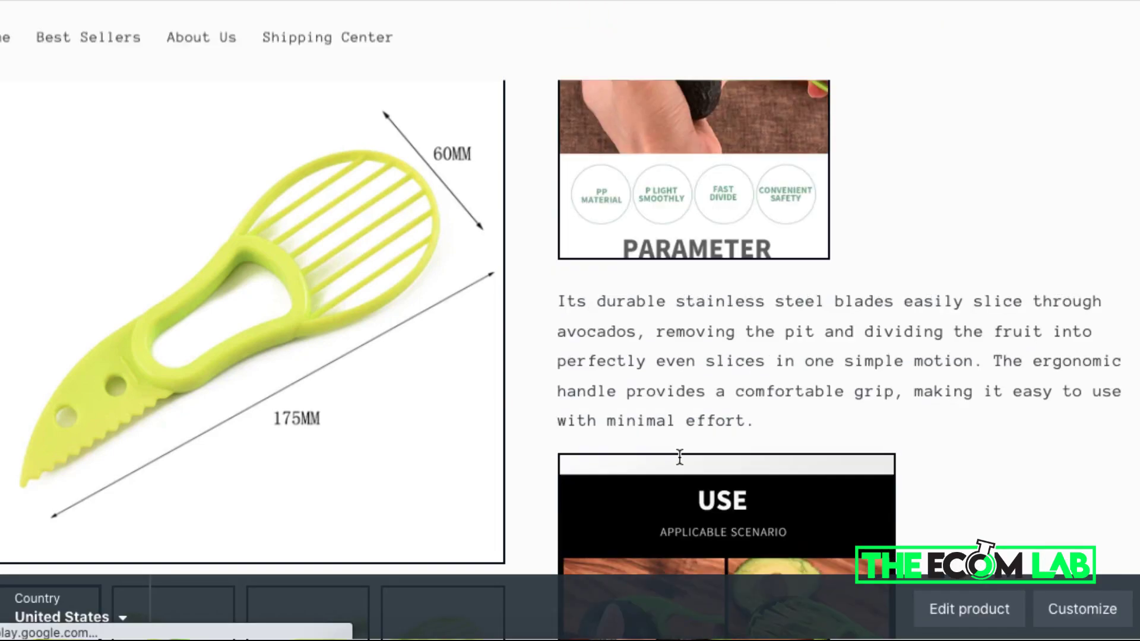
{"action": "scroll", "coordinate": [678, 454], "scroll_direction": "down", "scroll_amount": 1}
{"action": "scroll", "coordinate": [678, 455], "scroll_direction": "down", "scroll_amount": 5}
{"action": "scroll", "coordinate": [678, 454], "scroll_direction": "down", "scroll_amount": 5}
{"action": "scroll", "coordinate": [674, 400], "scroll_direction": "down", "scroll_amount": 3}
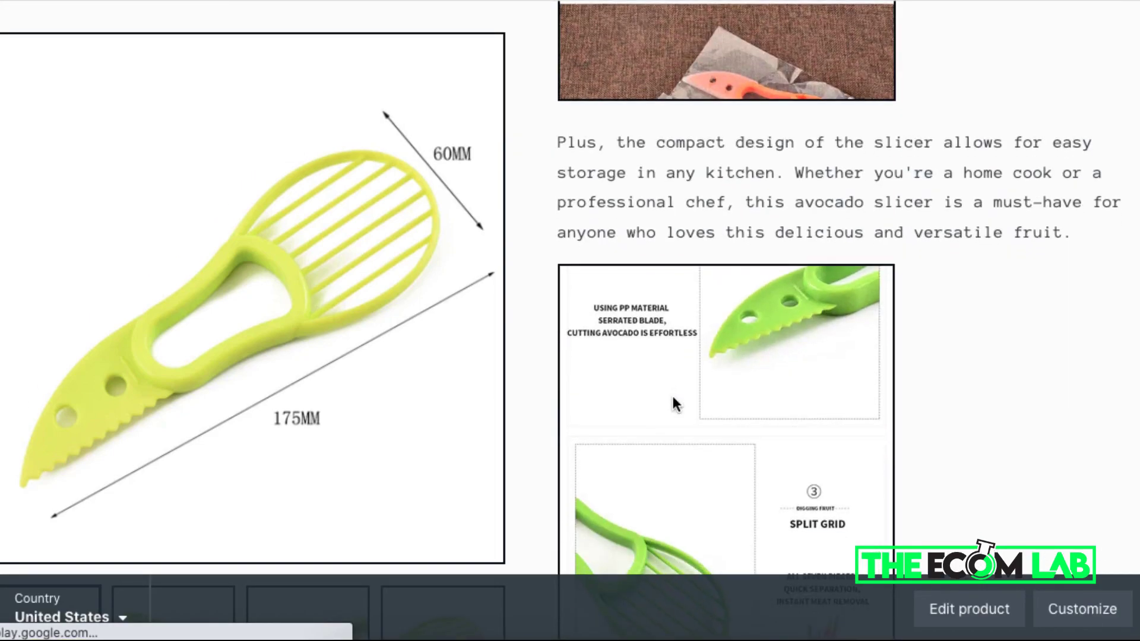
{"action": "scroll", "coordinate": [649, 214], "scroll_direction": "down", "scroll_amount": 4}
{"action": "scroll", "coordinate": [594, 149], "scroll_direction": "up", "scroll_amount": 2}
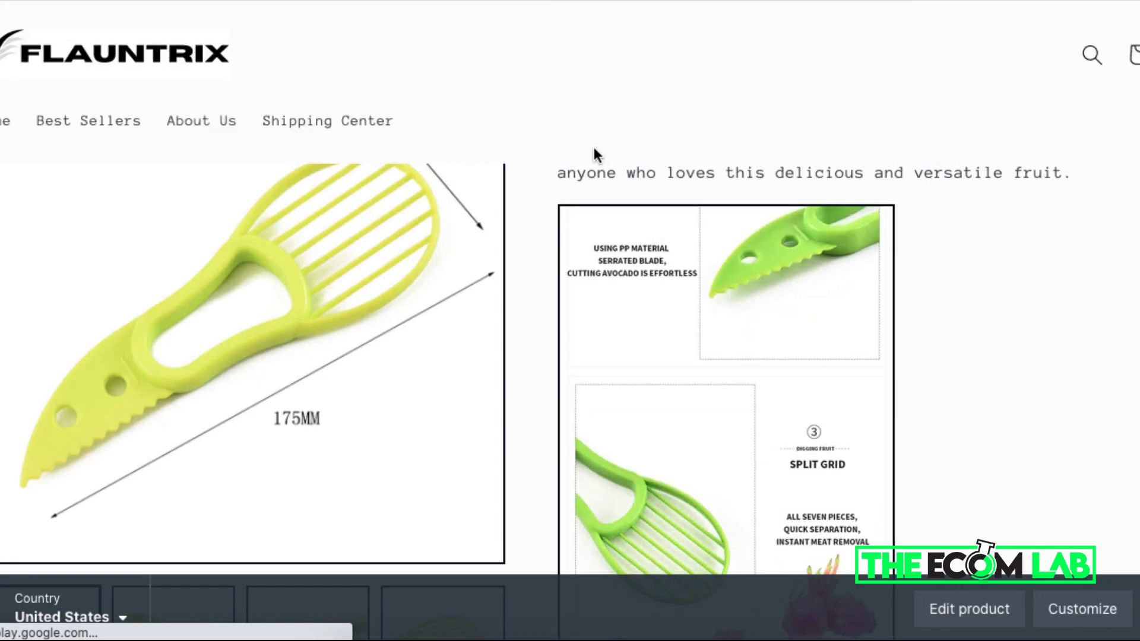
{"action": "scroll", "coordinate": [601, 226], "scroll_direction": "up", "scroll_amount": 1}
{"action": "scroll", "coordinate": [603, 230], "scroll_direction": "down", "scroll_amount": 3}
{"action": "scroll", "coordinate": [761, 437], "scroll_direction": "down", "scroll_amount": 1}
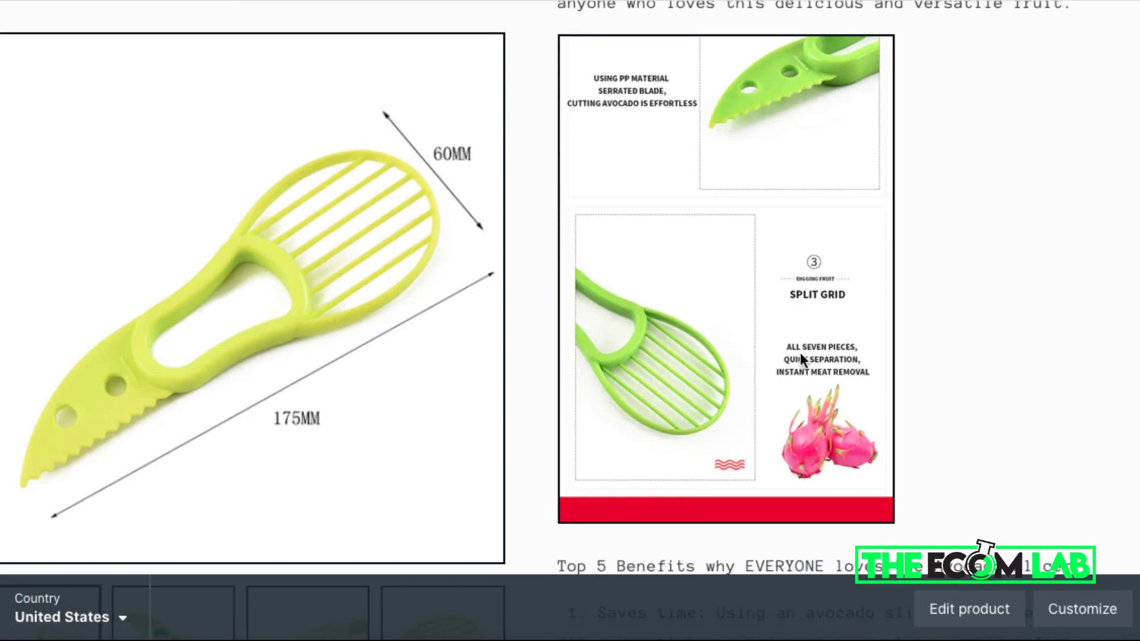
{"action": "scroll", "coordinate": [687, 422], "scroll_direction": "down", "scroll_amount": 5}
{"action": "scroll", "coordinate": [597, 89], "scroll_direction": "down", "scroll_amount": 3}
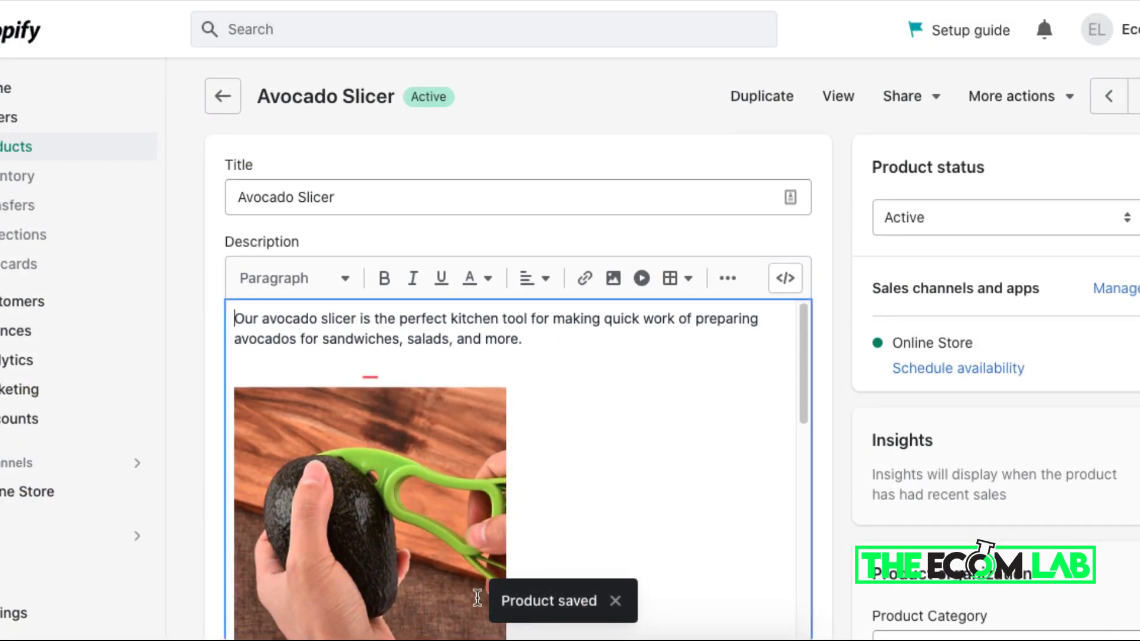
Step: Center-align all of the description's images and text
{"action": "scroll", "coordinate": [477, 597], "scroll_direction": "down", "scroll_amount": 5}
{"action": "scroll", "coordinate": [493, 605], "scroll_direction": "down", "scroll_amount": 5}
{"action": "scroll", "coordinate": [518, 617], "scroll_direction": "down", "scroll_amount": 10}
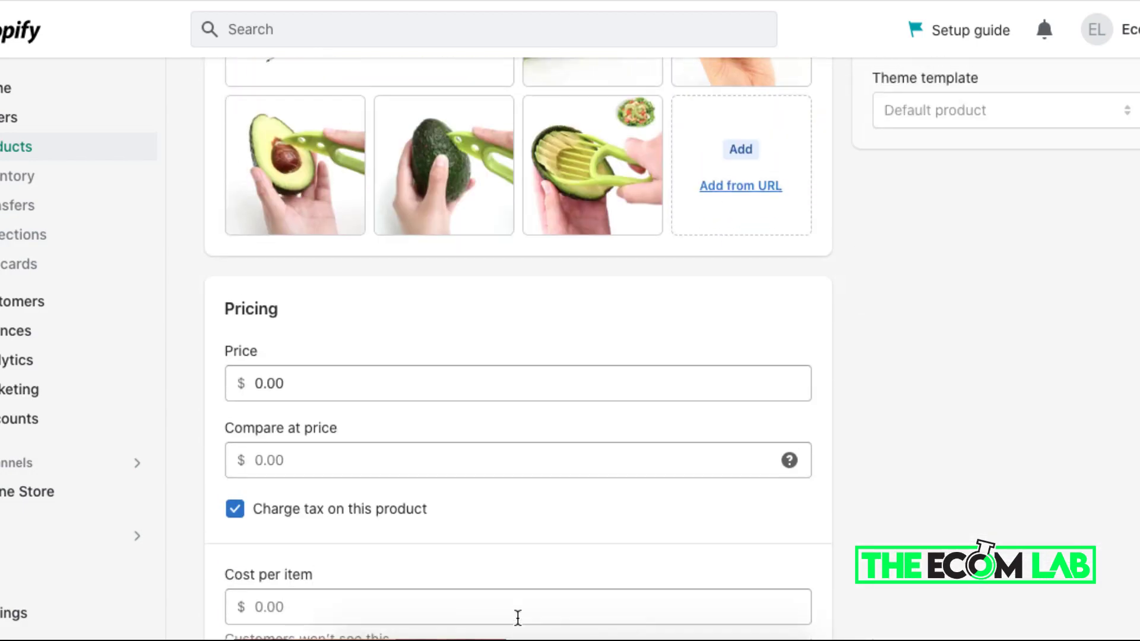
{"action": "scroll", "coordinate": [528, 375], "scroll_direction": "up", "scroll_amount": 10}
{"action": "scroll", "coordinate": [529, 375], "scroll_direction": "up", "scroll_amount": 5}
{"action": "scroll", "coordinate": [683, 326], "scroll_direction": "up", "scroll_amount": 3}
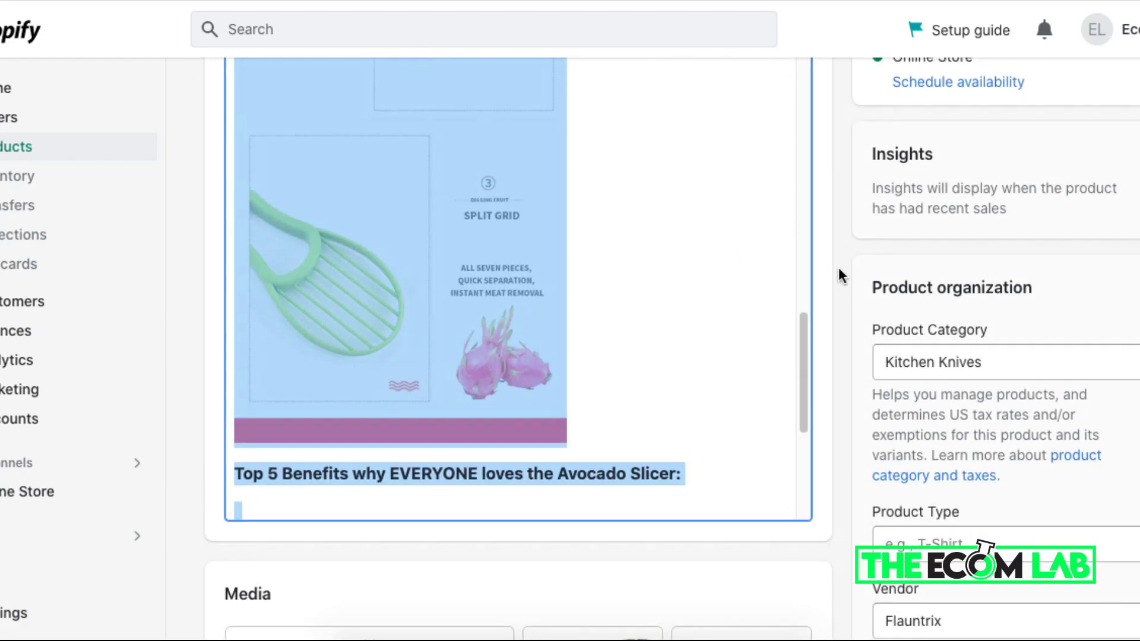
{"action": "scroll", "coordinate": [838, 267], "scroll_direction": "up", "scroll_amount": 5}
{"action": "scroll", "coordinate": [587, 275], "scroll_direction": "down", "scroll_amount": 1}
{"action": "left_click", "coordinate": [536, 261]}
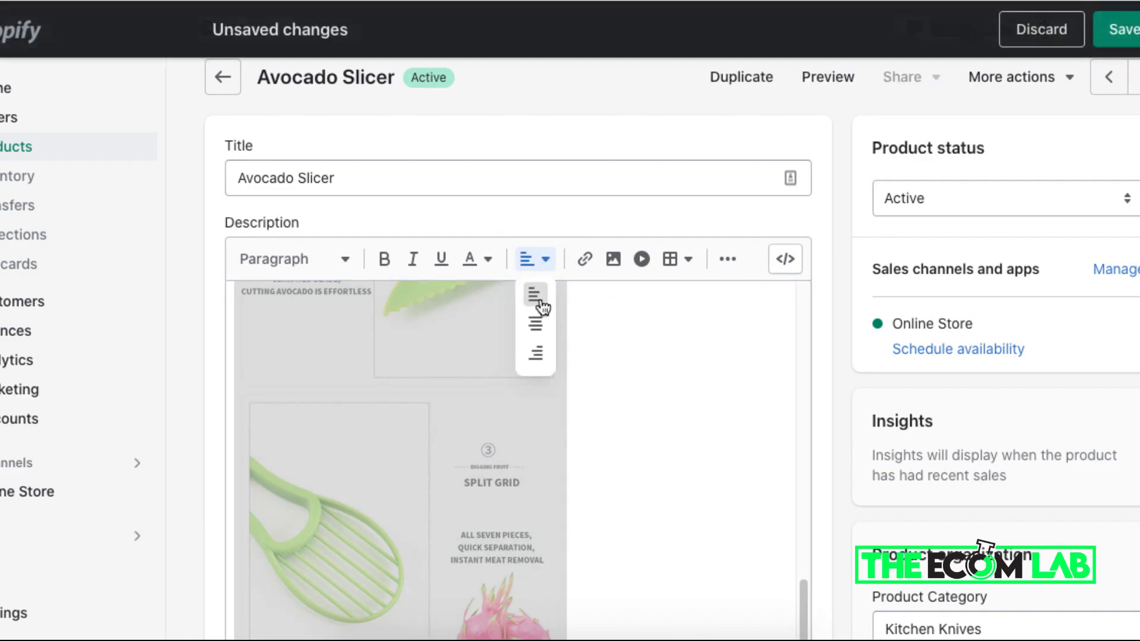
{"action": "left_click", "coordinate": [536, 325]}
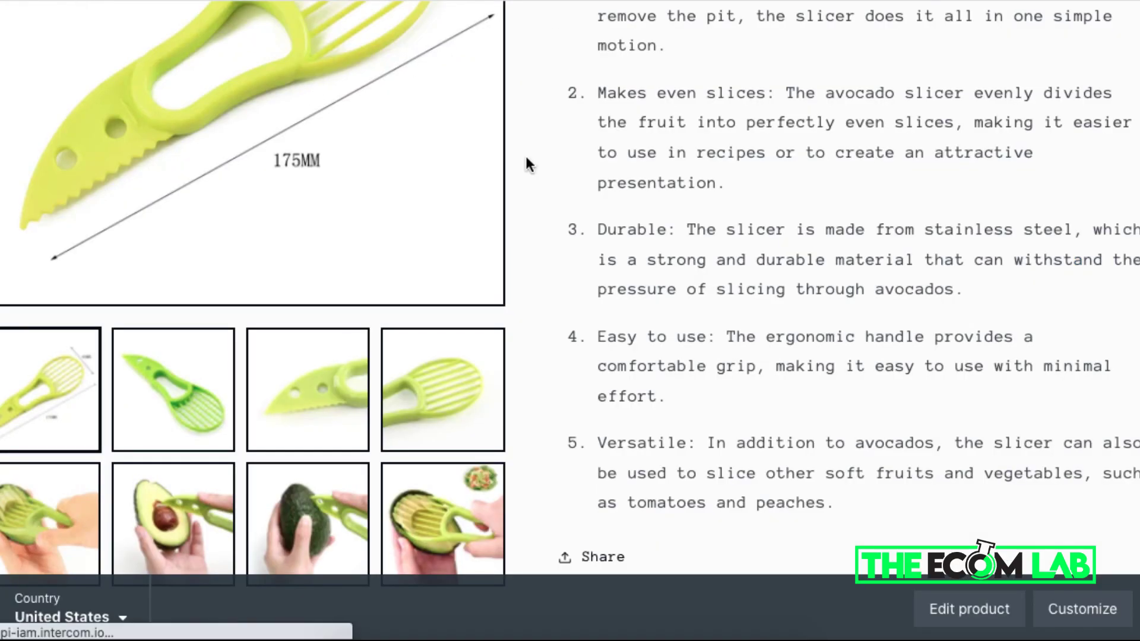
Step: Reload the Avocado Slicer storefront page and scroll through the centered description with its PARAMETER and USE infographics
{"action": "key", "text": "ctrl+r"}
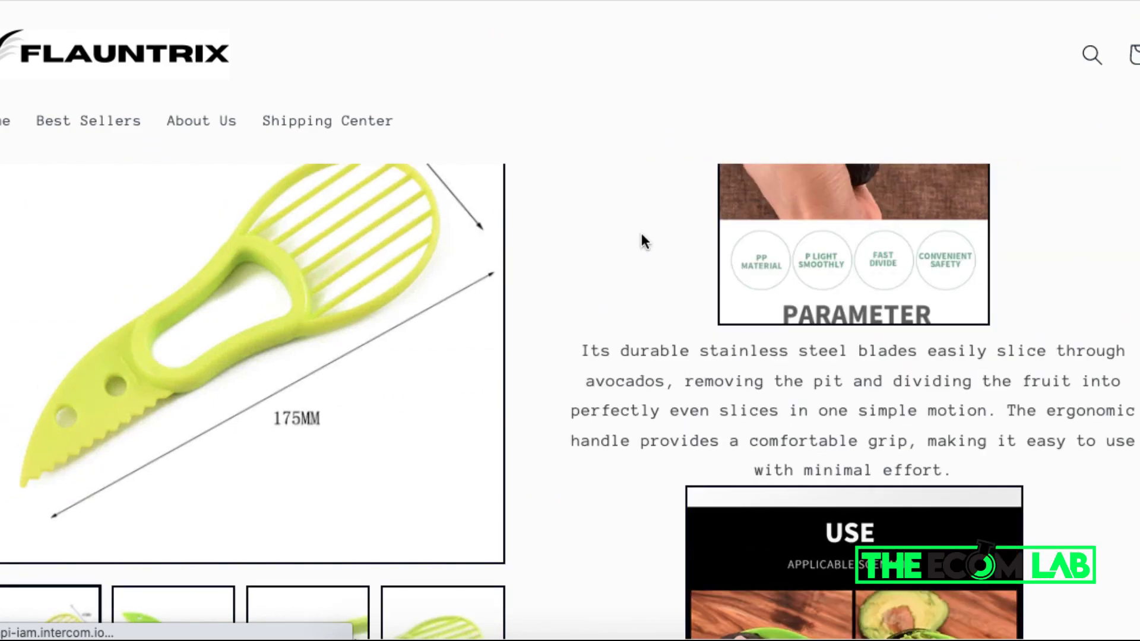
{"action": "scroll", "coordinate": [641, 235], "scroll_direction": "down", "scroll_amount": 5}
{"action": "scroll", "coordinate": [641, 234], "scroll_direction": "down", "scroll_amount": 2}
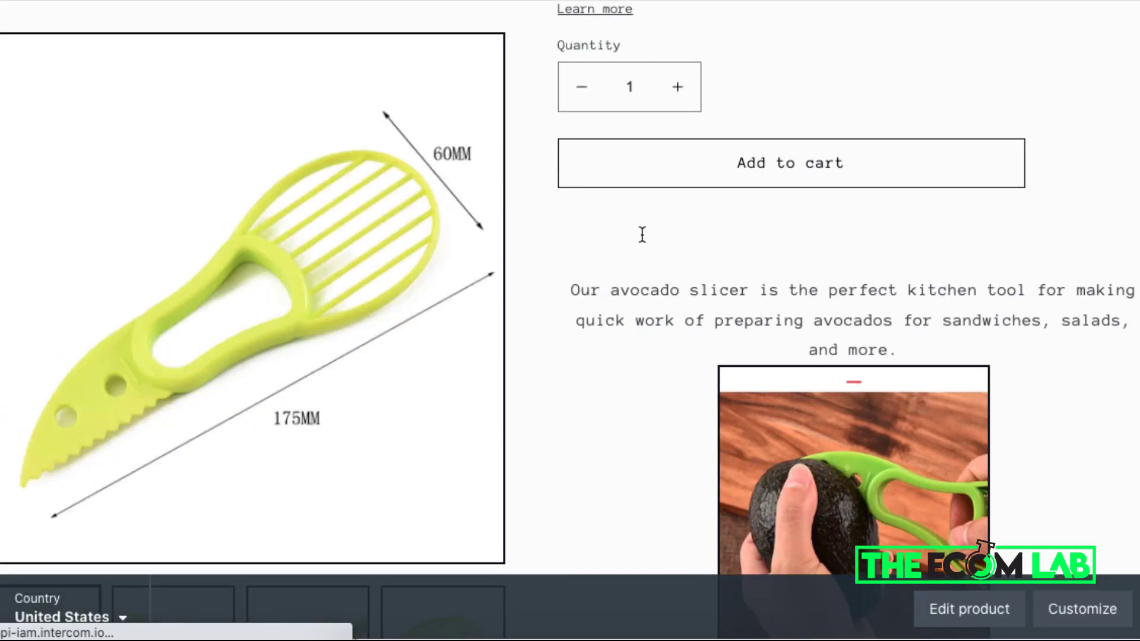
{"action": "scroll", "coordinate": [642, 234], "scroll_direction": "down", "scroll_amount": 3}
{"action": "scroll", "coordinate": [642, 234], "scroll_direction": "down", "scroll_amount": 2}
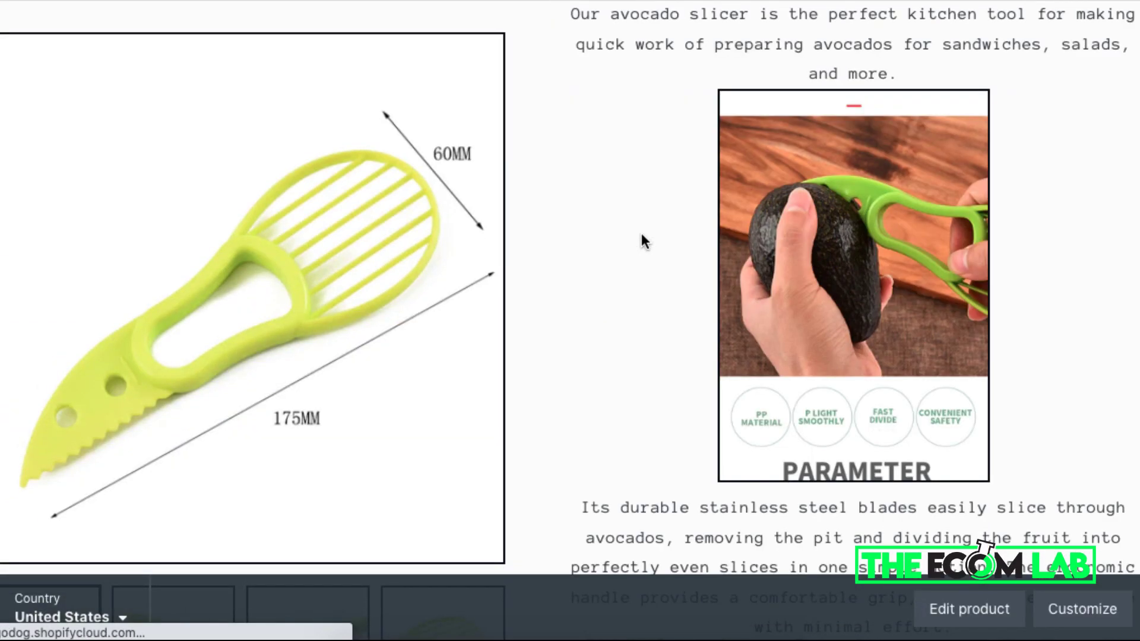
{"action": "scroll", "coordinate": [641, 241], "scroll_direction": "down", "scroll_amount": 2}
{"action": "scroll", "coordinate": [641, 234], "scroll_direction": "down", "scroll_amount": 3}
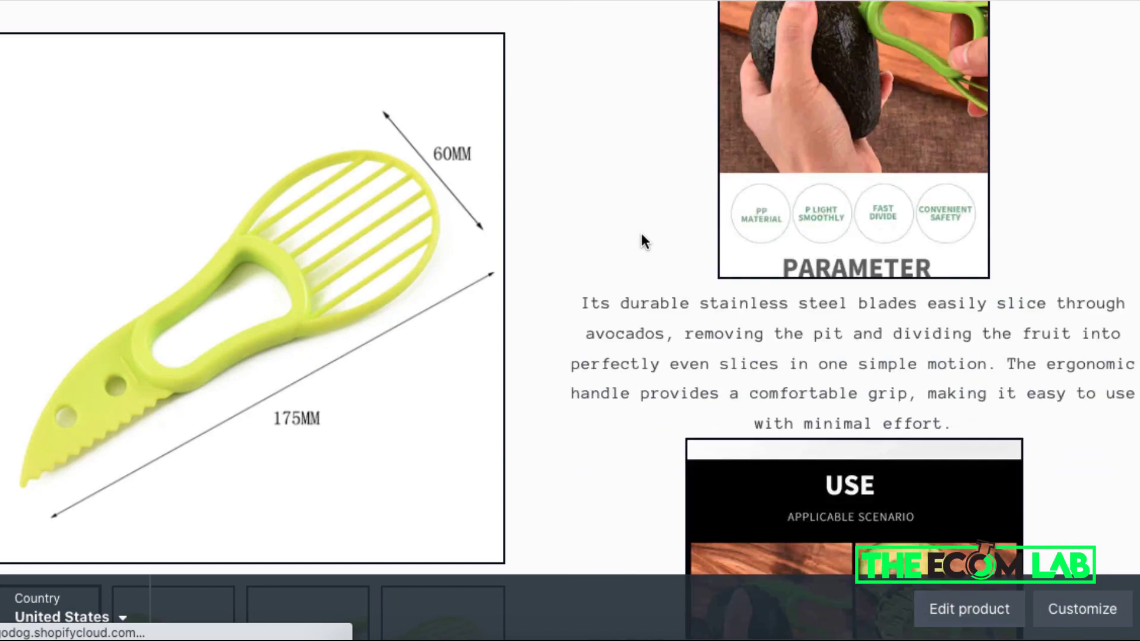